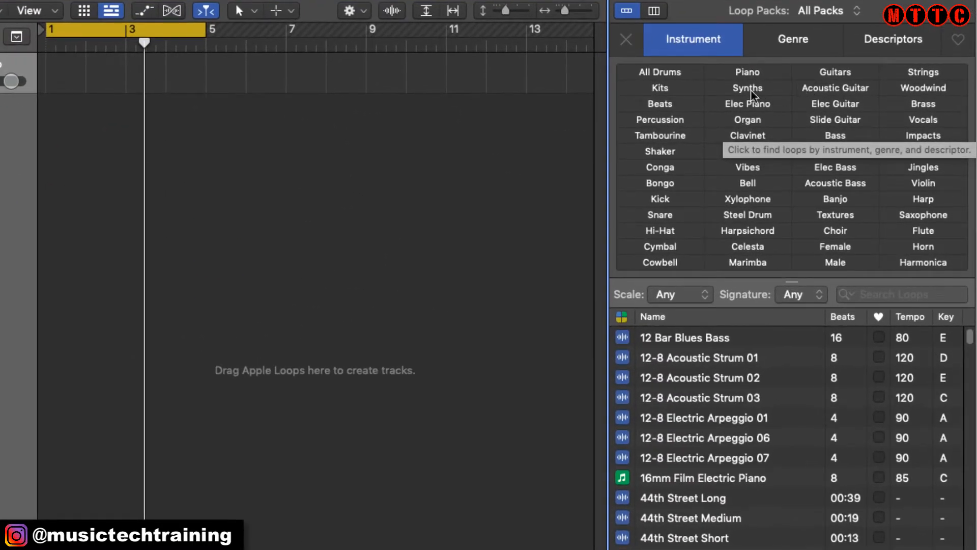
Filter the loops to Synths, then audition Technicolor Synth Chords and place it at bar 1 on a new track.
{"action": "left_click", "coordinate": [748, 88]}
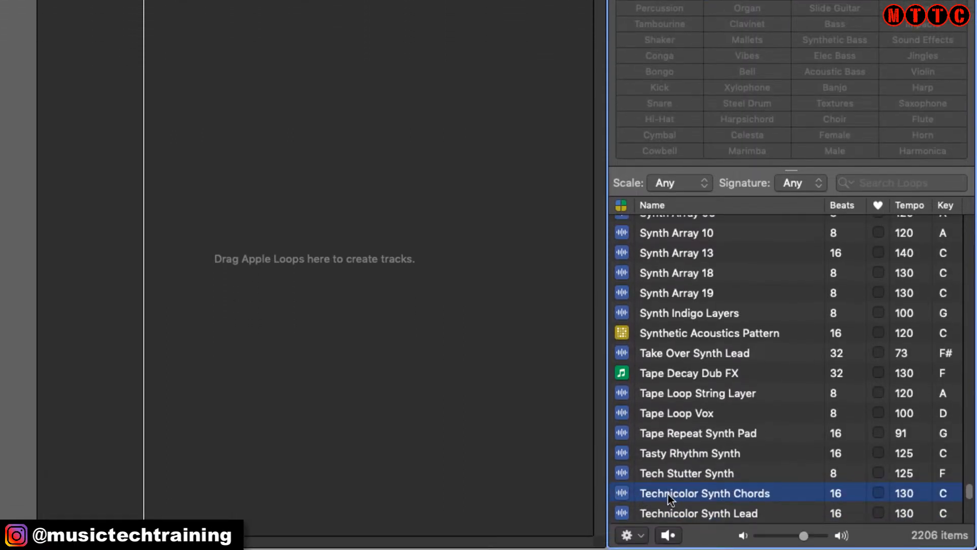
{"action": "left_click", "coordinate": [668, 536]}
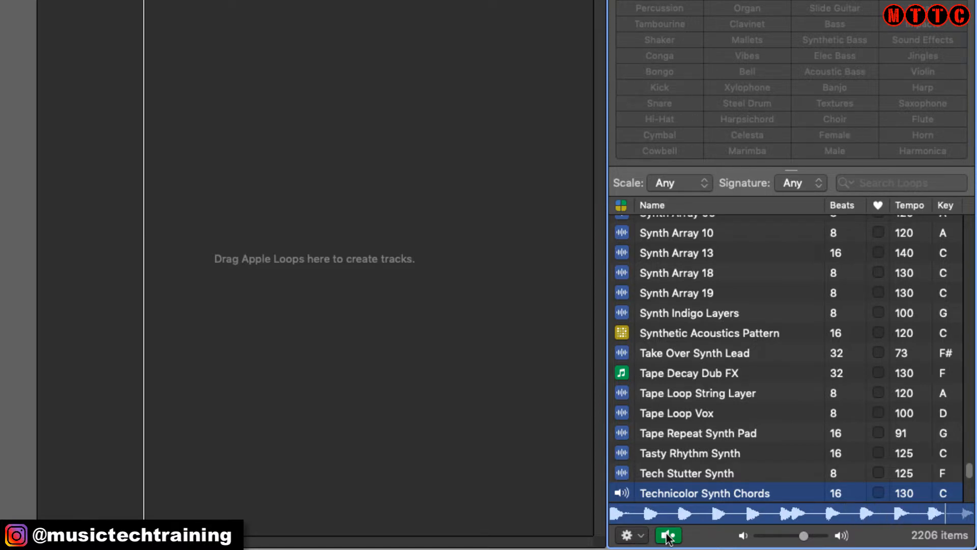
{"action": "left_click", "coordinate": [676, 535]}
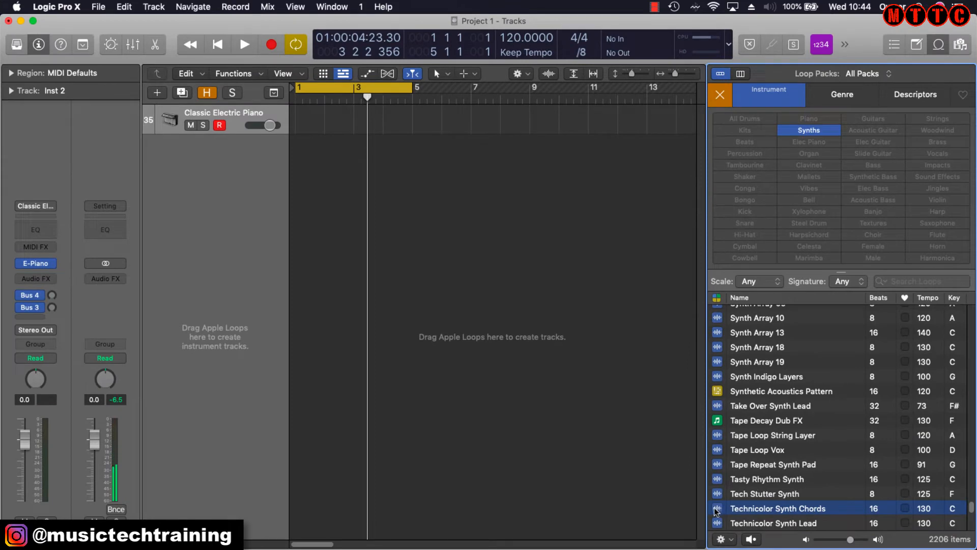
{"action": "left_click_drag", "start_coordinate": [717, 511], "coordinate": [296, 181]}
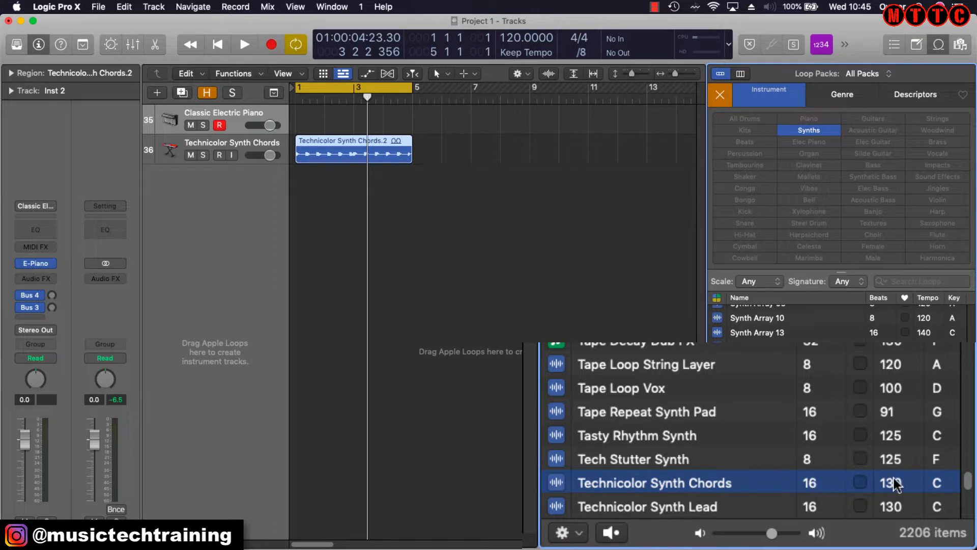
Set the project tempo to 146 and play back the chord loop at the new tempo.
{"action": "double_click", "coordinate": [526, 38]}
{"action": "type", "text": "146"}
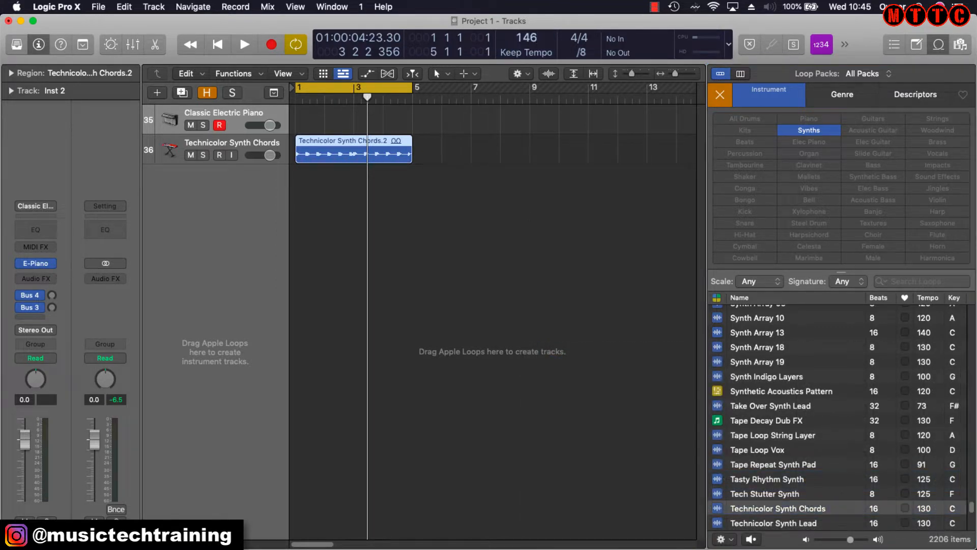
{"action": "key", "text": "Return"}
{"action": "key", "text": "space"}
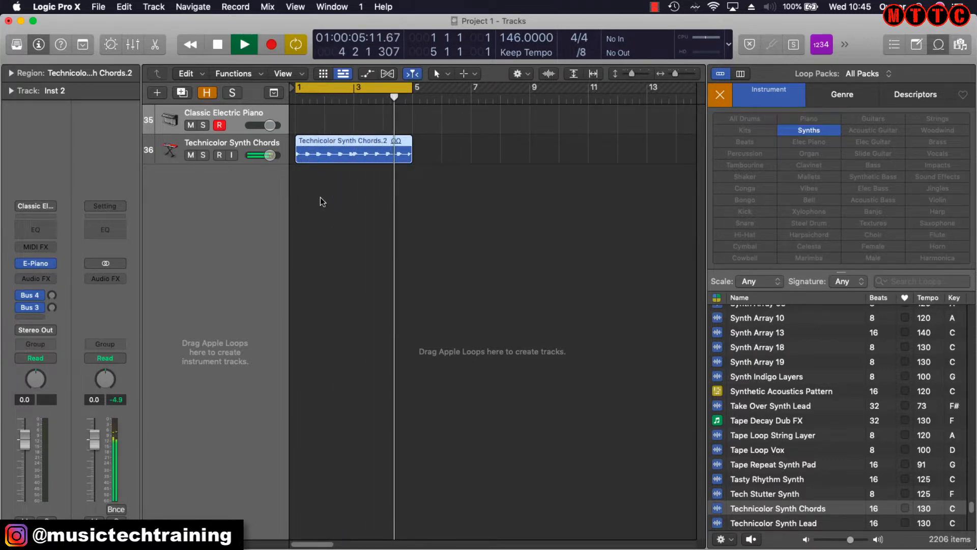
{"action": "key", "text": "space"}
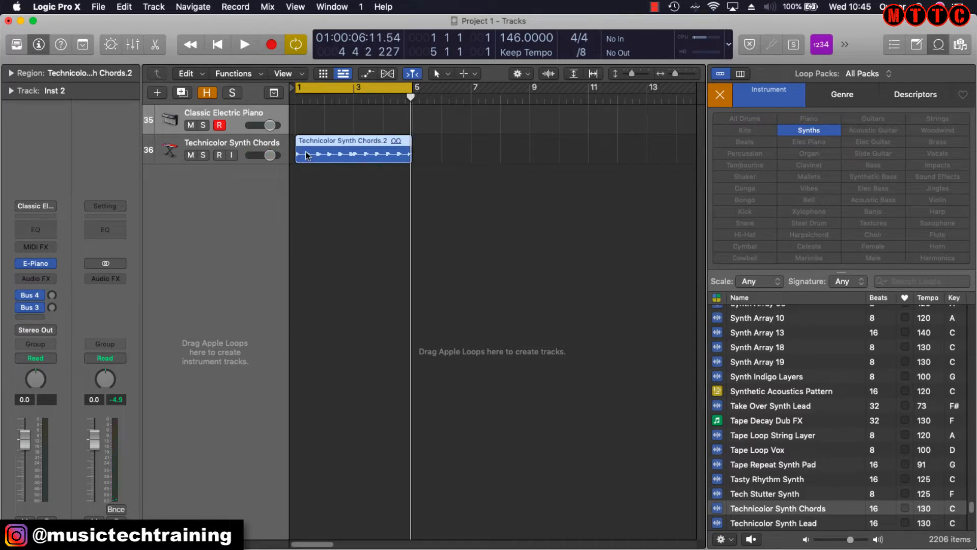
Replace the electric piano on track 35 with Sampler and load Technicolor Synth Chords into it using Split at Silence.
{"action": "left_click", "coordinate": [228, 107]}
{"action": "left_click", "coordinate": [35, 263]}
{"action": "mouse_move", "coordinate": [95, 240]}
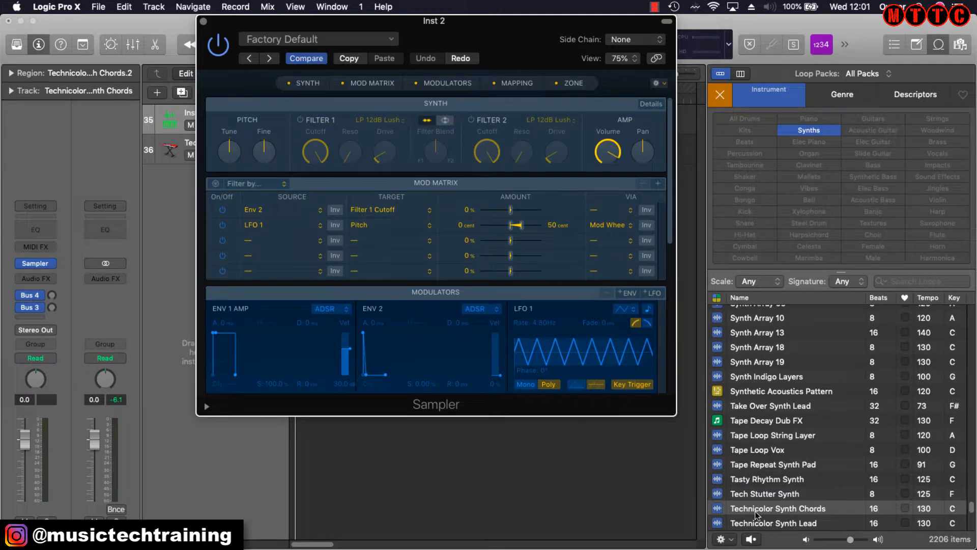
{"action": "left_click_drag", "start_coordinate": [748, 509], "coordinate": [379, 108]}
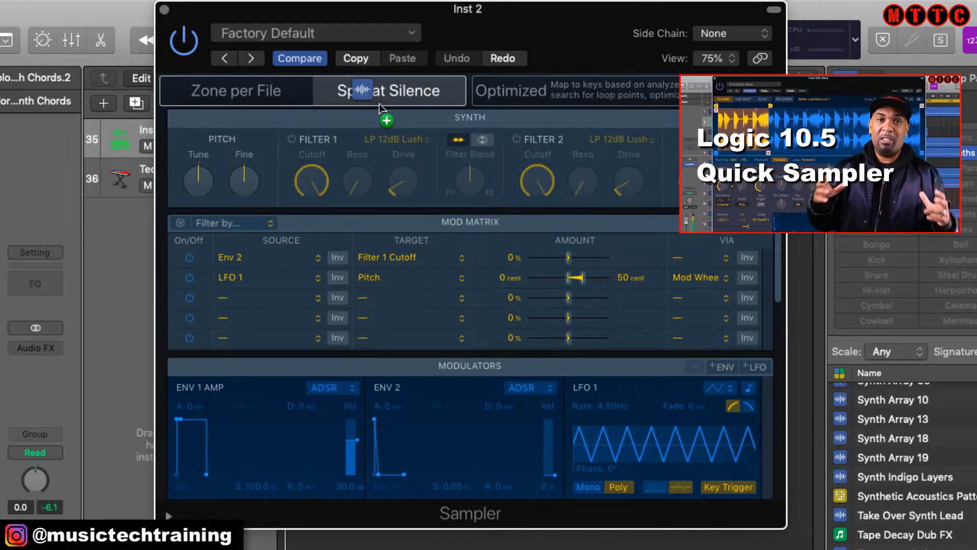
{"action": "left_click_drag", "start_coordinate": [380, 108], "coordinate": [379, 107]}
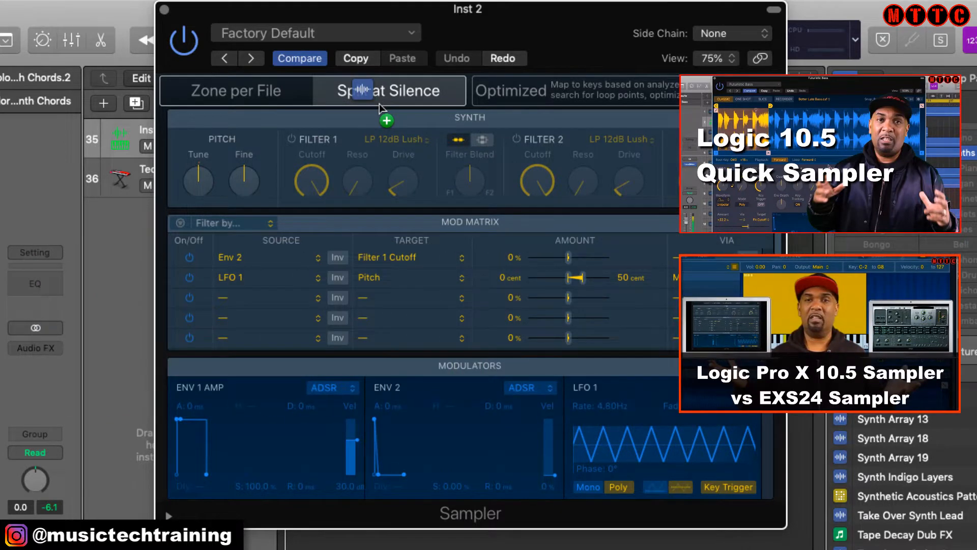
{"action": "mouse_move", "coordinate": [379, 108]}
{"action": "left_mouse_down"}
{"action": "mouse_move", "coordinate": [360, 102]}
{"action": "mouse_move", "coordinate": [388, 99]}
{"action": "mouse_move", "coordinate": [369, 93]}
{"action": "left_mouse_up"}
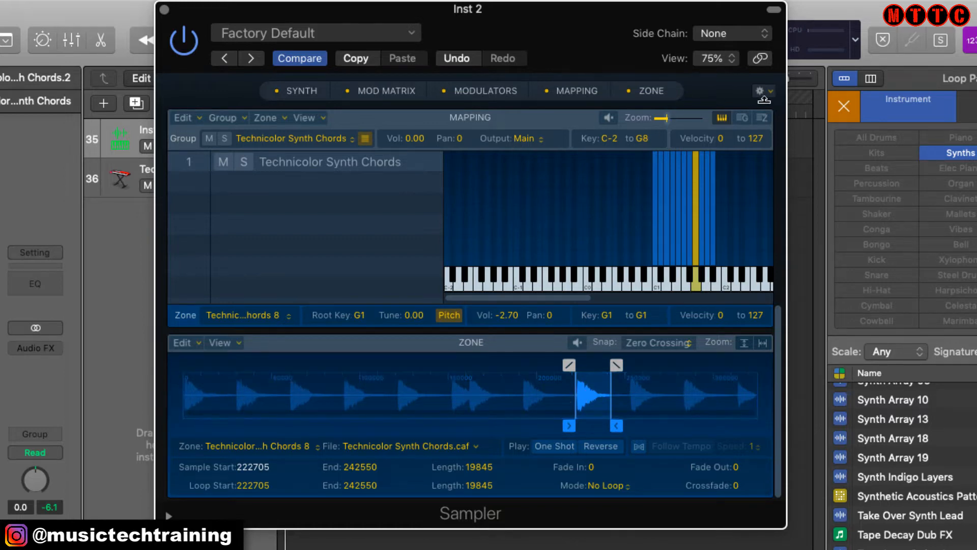
Enlarge the Sampler view to 125% and hide its Synth, Mod Matrix, Modulators and Mapping sections, leaving only Zone.
{"action": "left_click", "coordinate": [729, 59]}
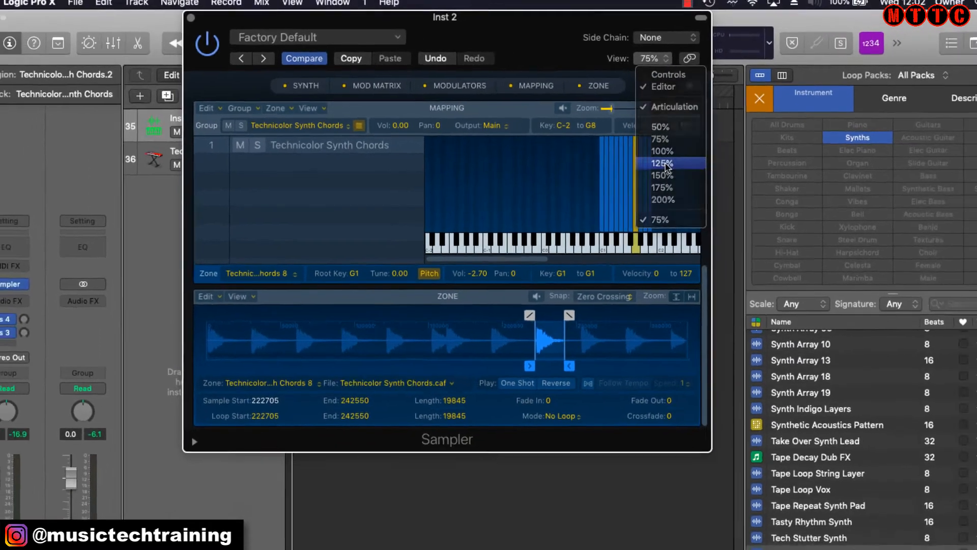
{"action": "left_click", "coordinate": [729, 183]}
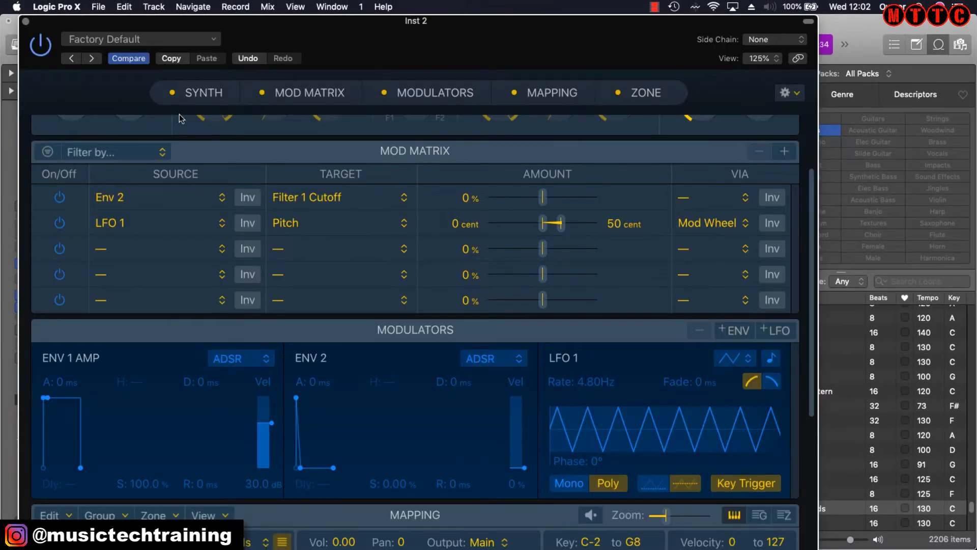
{"action": "left_click", "coordinate": [172, 93]}
{"action": "left_click", "coordinate": [262, 92]}
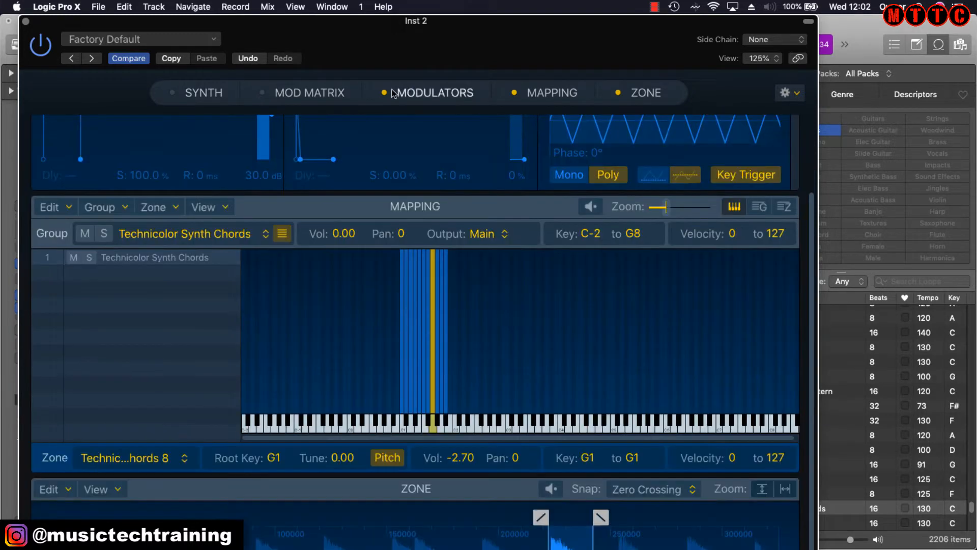
{"action": "left_click", "coordinate": [385, 93]}
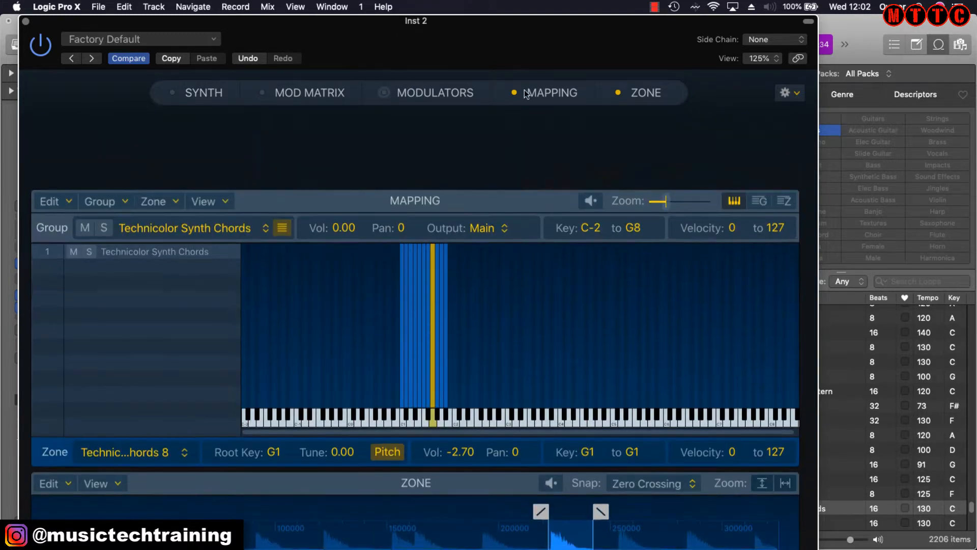
{"action": "left_click", "coordinate": [514, 92]}
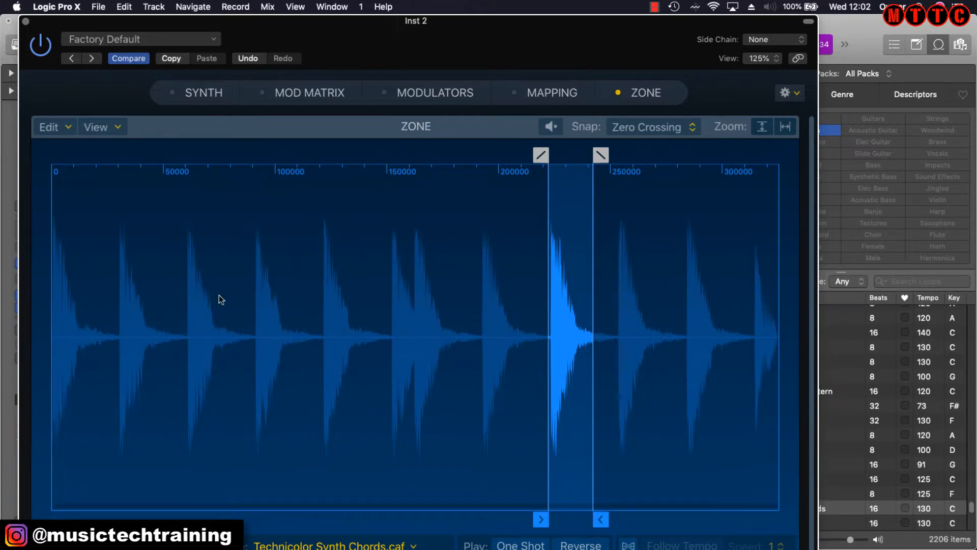
Adjust the early chord slices' start markers to their attacks and extend their ends to the next chord, keeping Zero Crossing snap.
{"action": "left_click", "coordinate": [69, 306]}
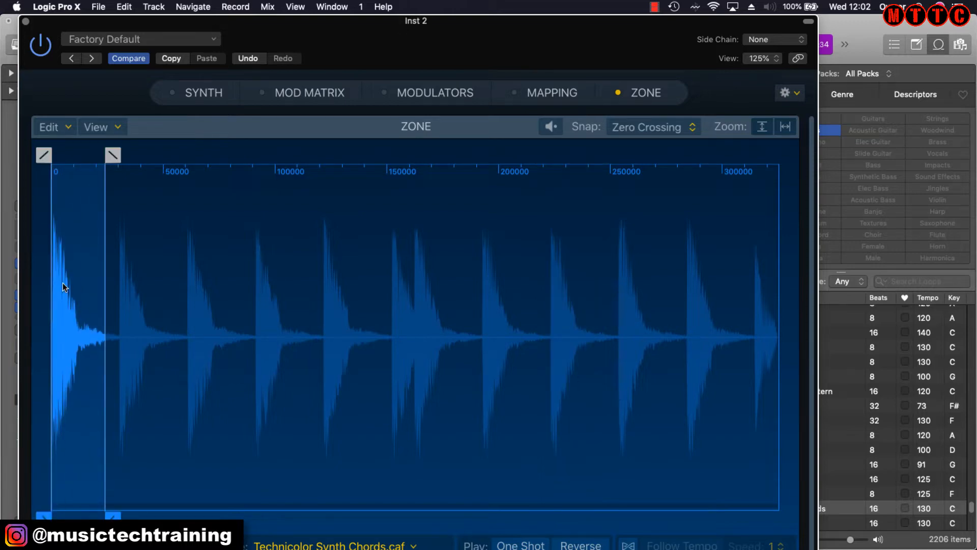
{"action": "left_click_drag", "start_coordinate": [52, 284], "coordinate": [52, 284]}
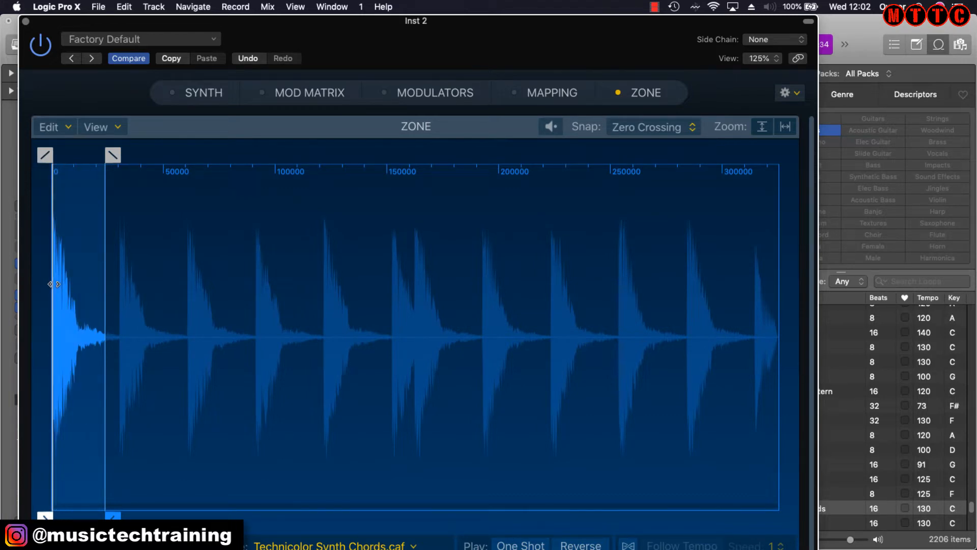
{"action": "left_click_drag", "start_coordinate": [53, 284], "coordinate": [121, 311]}
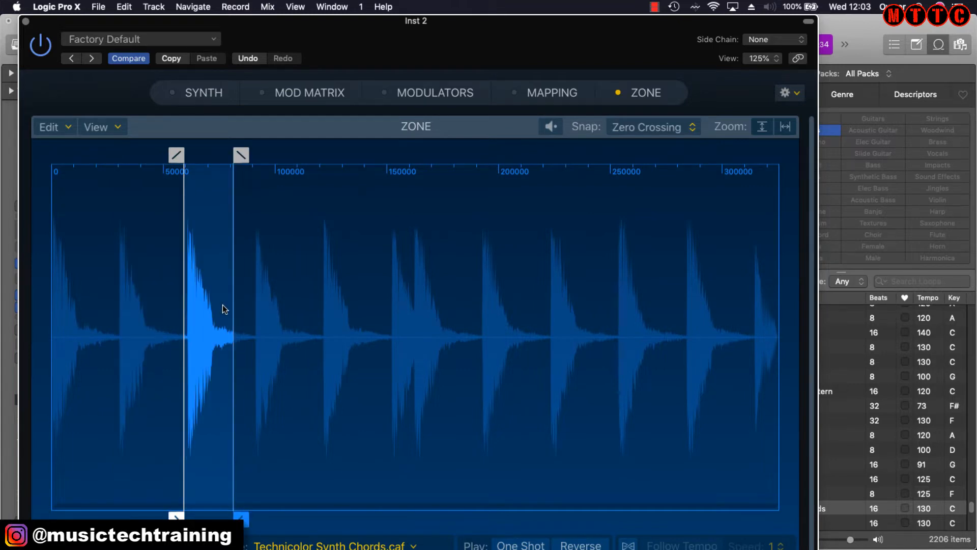
{"action": "left_click_drag", "start_coordinate": [185, 312], "coordinate": [189, 311]}
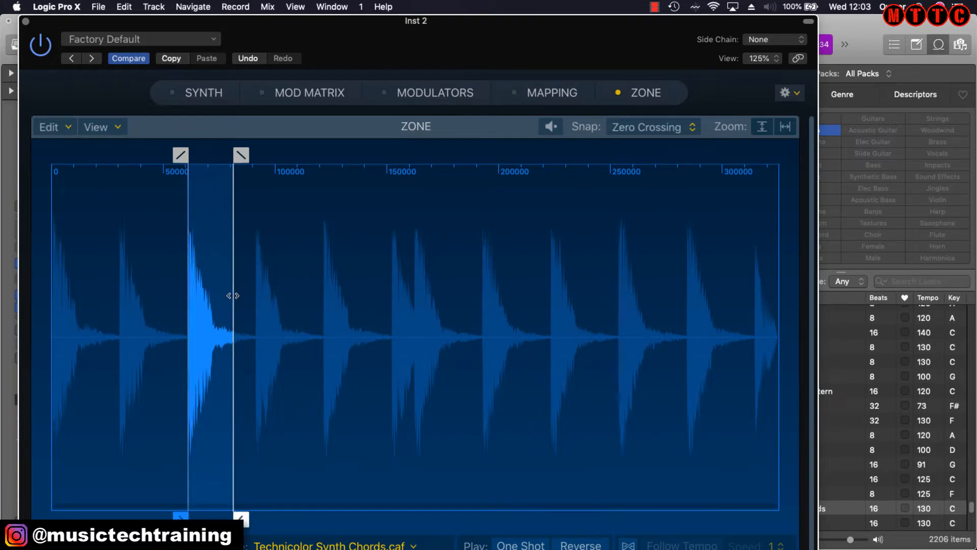
{"action": "left_click_drag", "start_coordinate": [233, 296], "coordinate": [255, 297]}
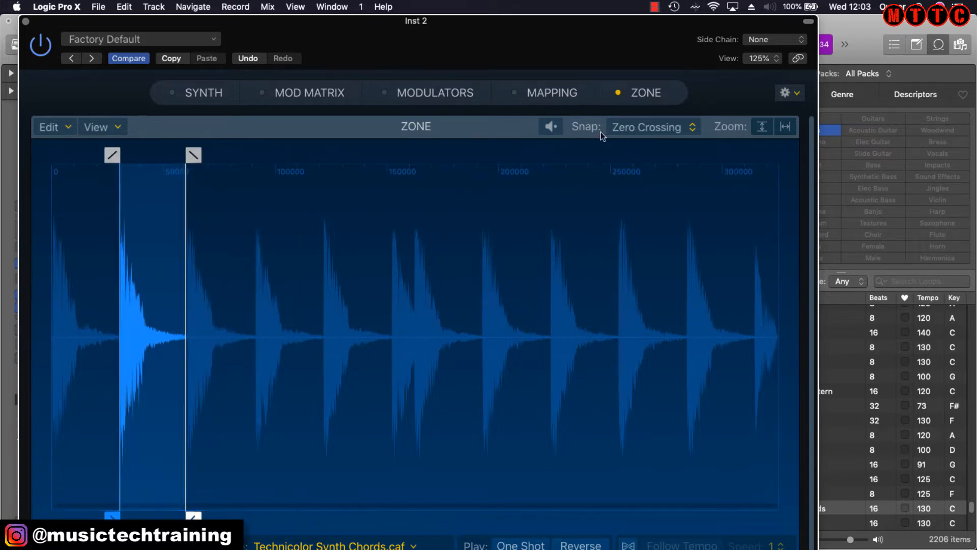
{"action": "left_click", "coordinate": [656, 132]}
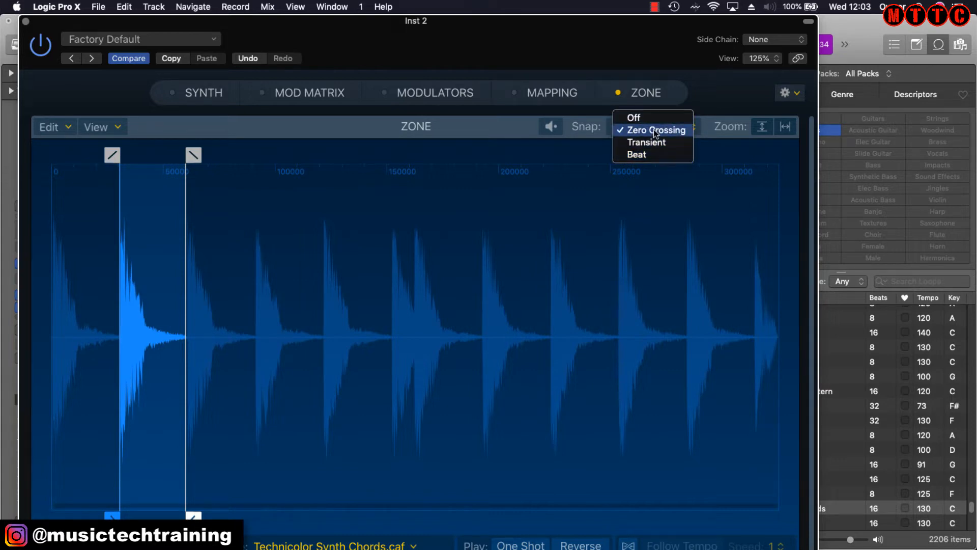
{"action": "left_click", "coordinate": [653, 129]}
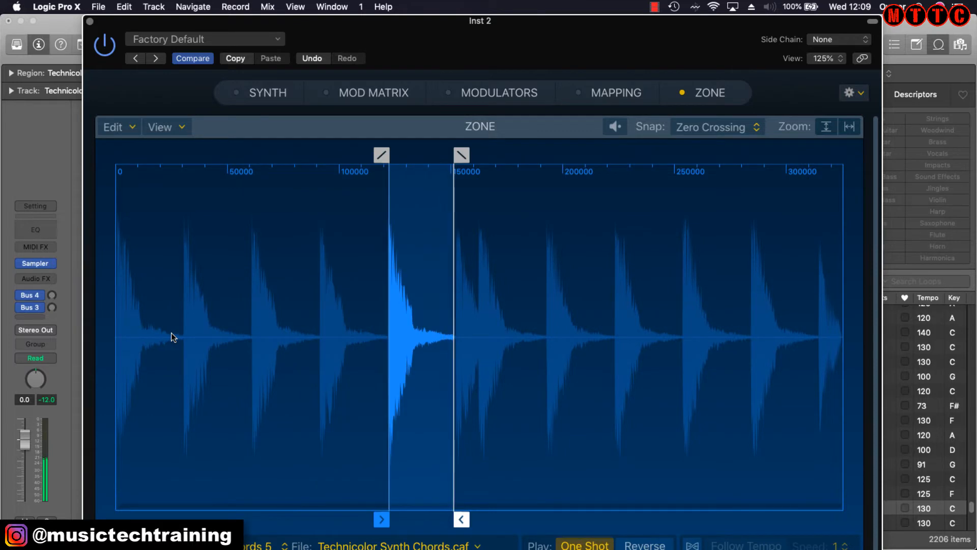
Show Sampler's Synth section with its details and set the voice mode to Mono.
{"action": "left_click", "coordinate": [236, 93]}
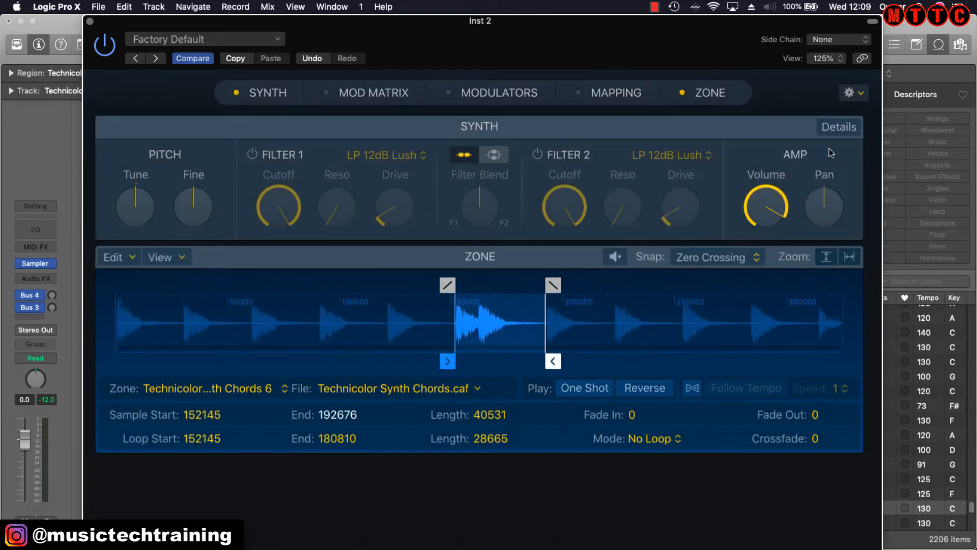
{"action": "left_click", "coordinate": [835, 131]}
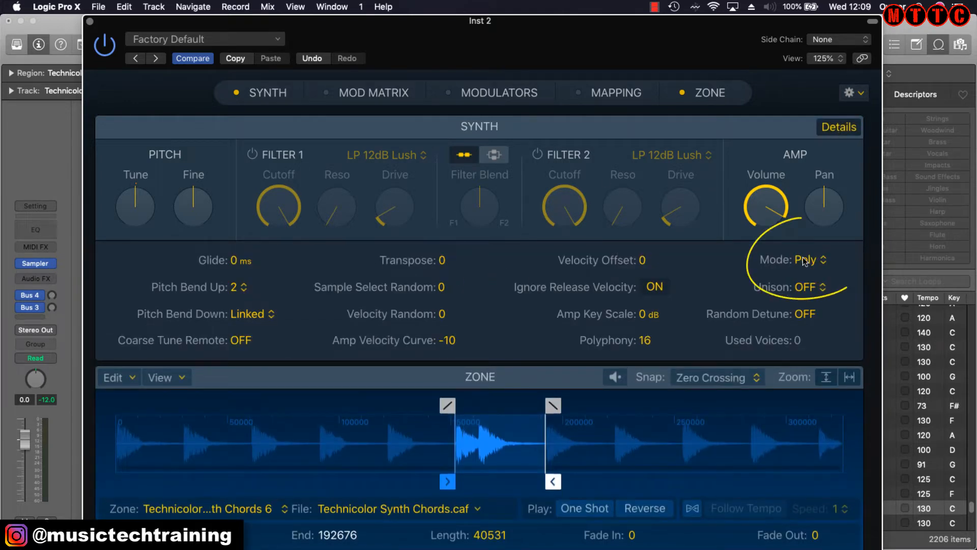
{"action": "left_click", "coordinate": [819, 262]}
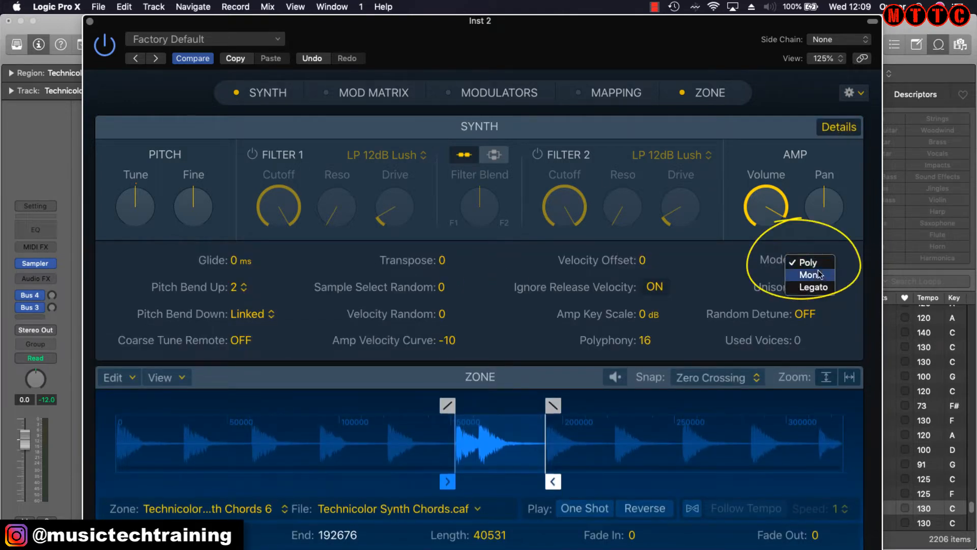
{"action": "left_click", "coordinate": [818, 275]}
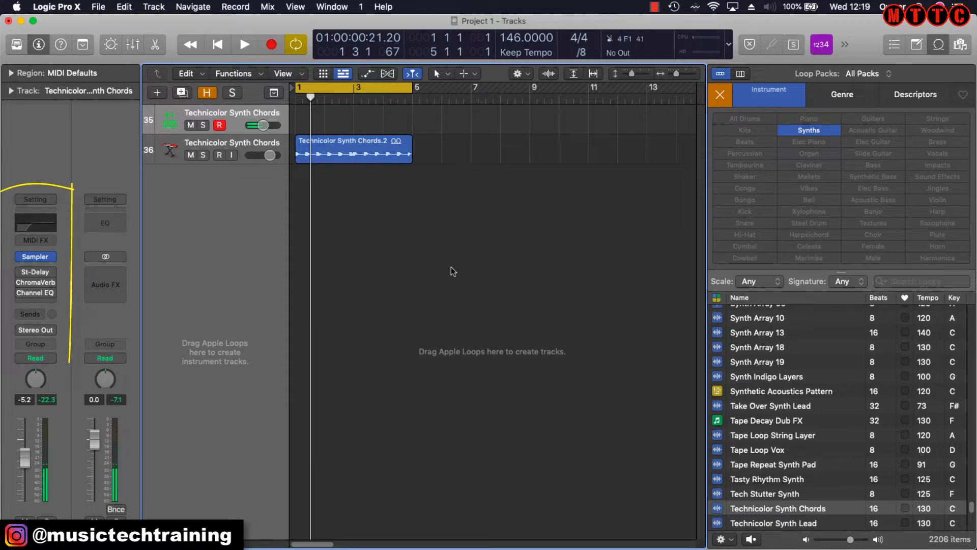
Enable the Channel EQ, St-Delay and ChromaVerb on the Sampler track, comparing the sound with the EQ bypassed and active.
{"action": "mouse_move", "coordinate": [35, 253]}
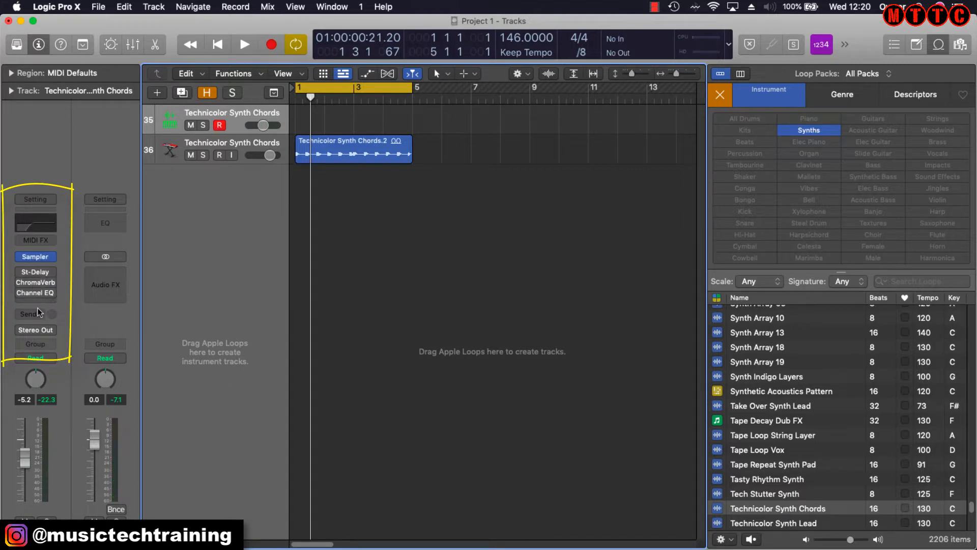
{"action": "mouse_move", "coordinate": [21, 296]}
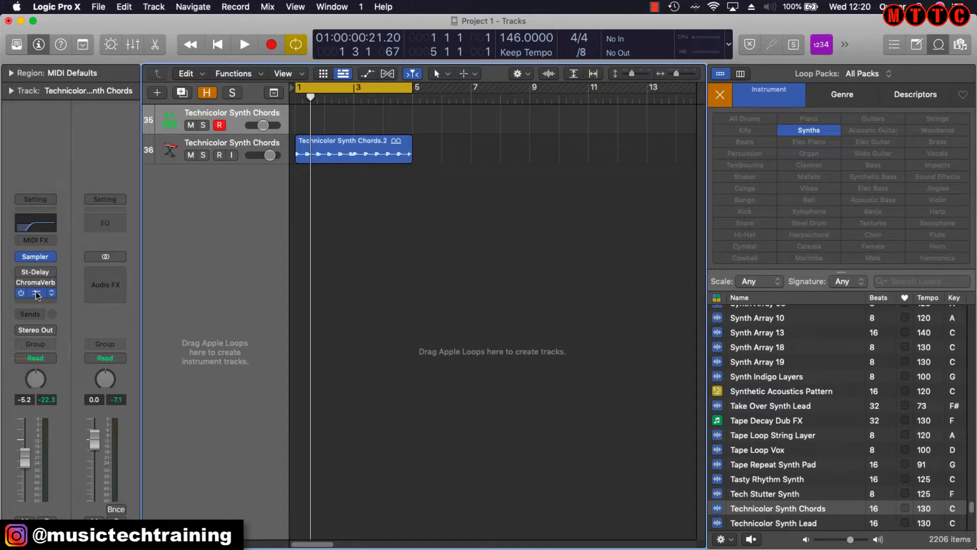
{"action": "left_click", "coordinate": [36, 292]}
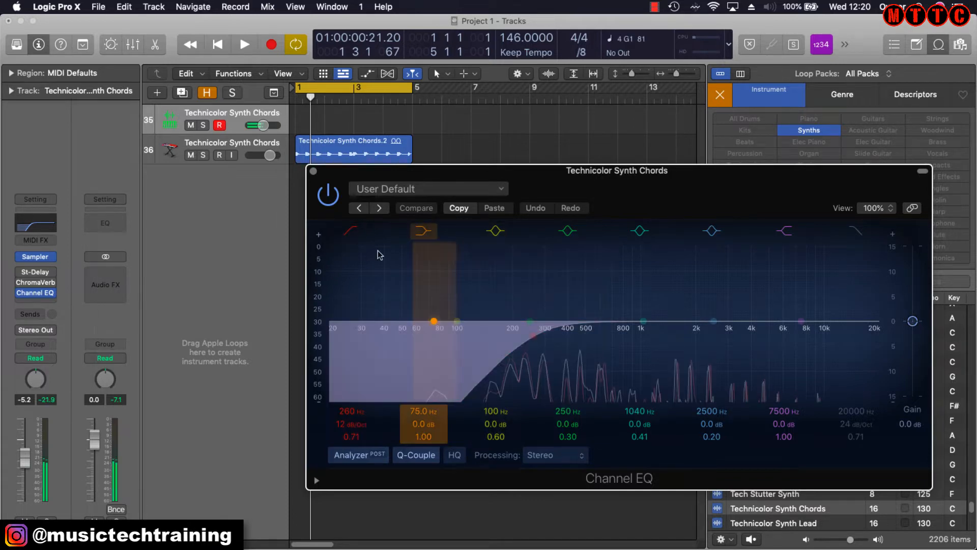
{"action": "left_click", "coordinate": [331, 200]}
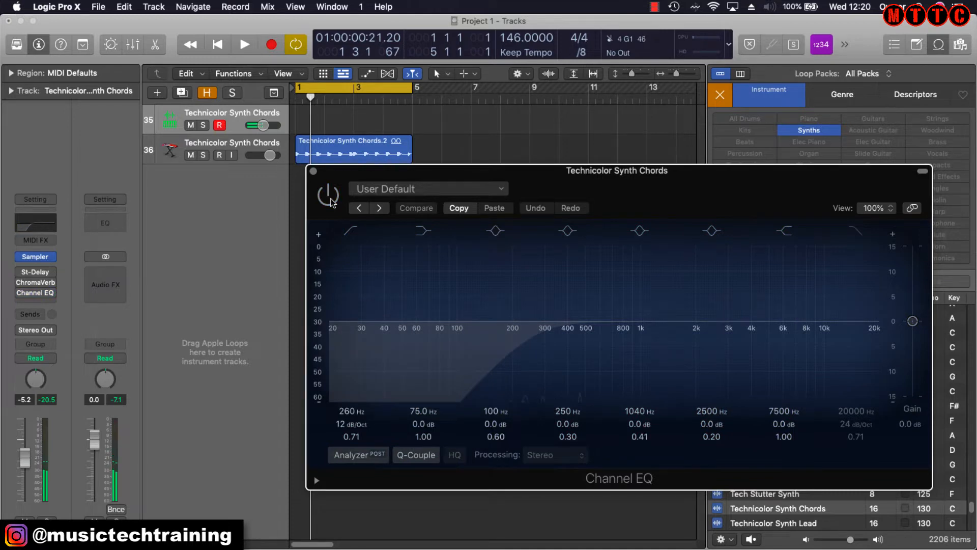
{"action": "left_click", "coordinate": [332, 201]}
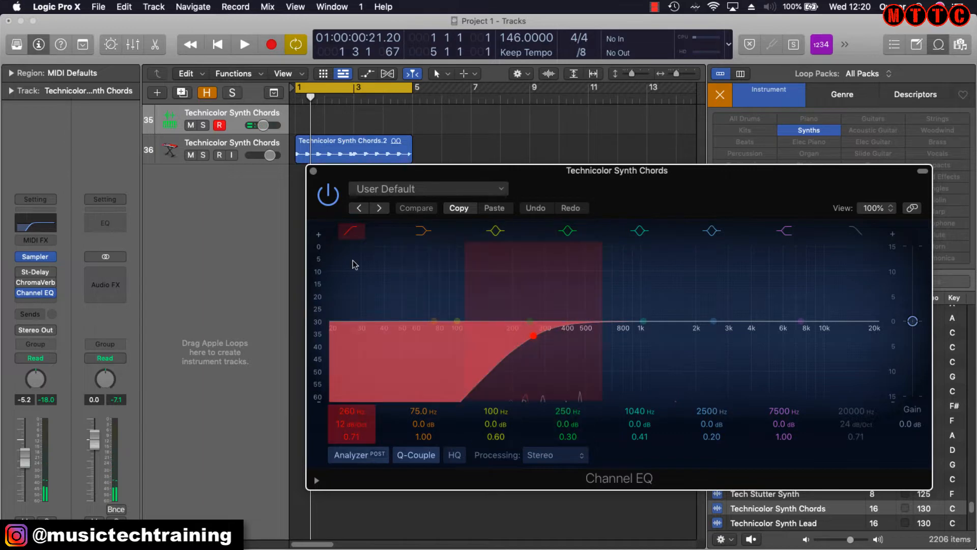
{"action": "left_click", "coordinate": [313, 171]}
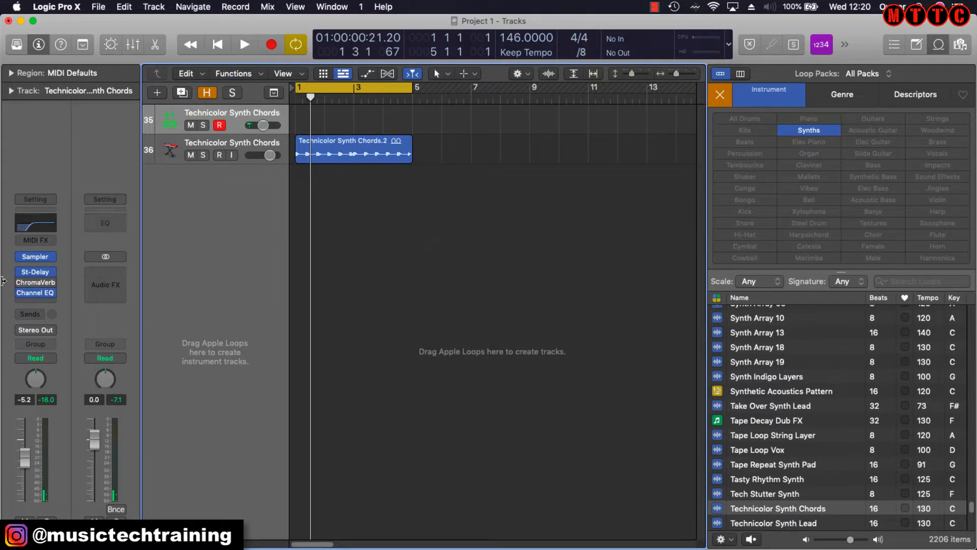
{"action": "mouse_move", "coordinate": [20, 286]}
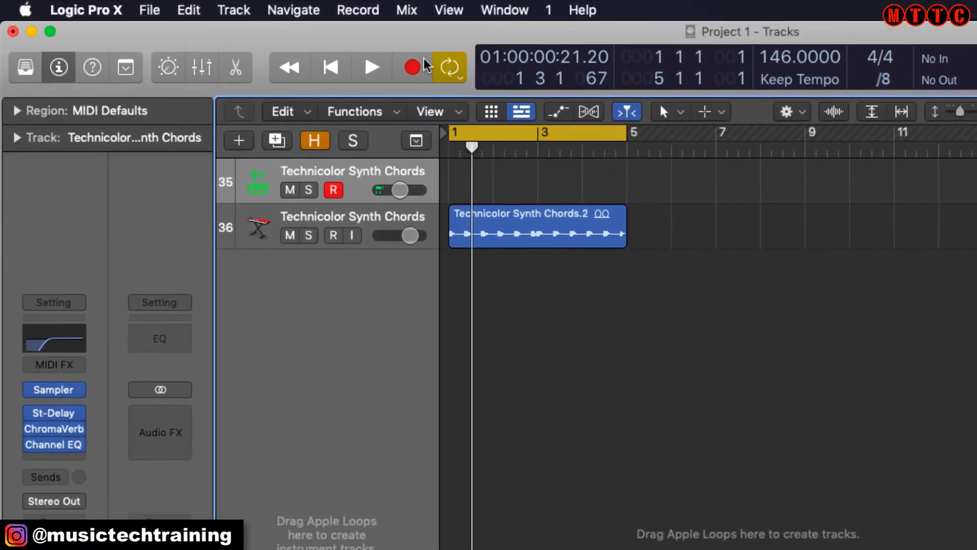
Record a four-bar chord pattern on the Sampler track and play it back with the original loop track muted.
{"action": "left_click", "coordinate": [191, 155]}
{"action": "key", "text": "r"}
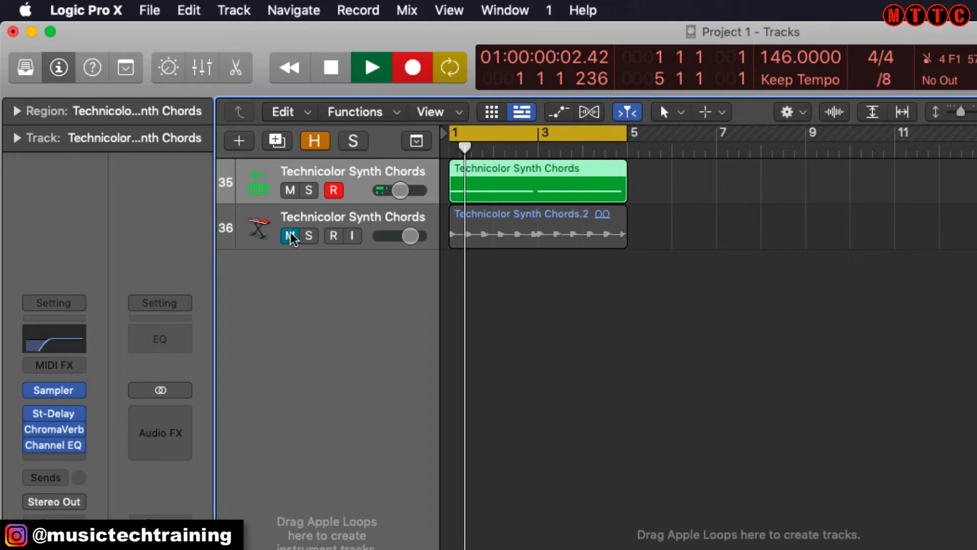
{"action": "key", "text": "space"}
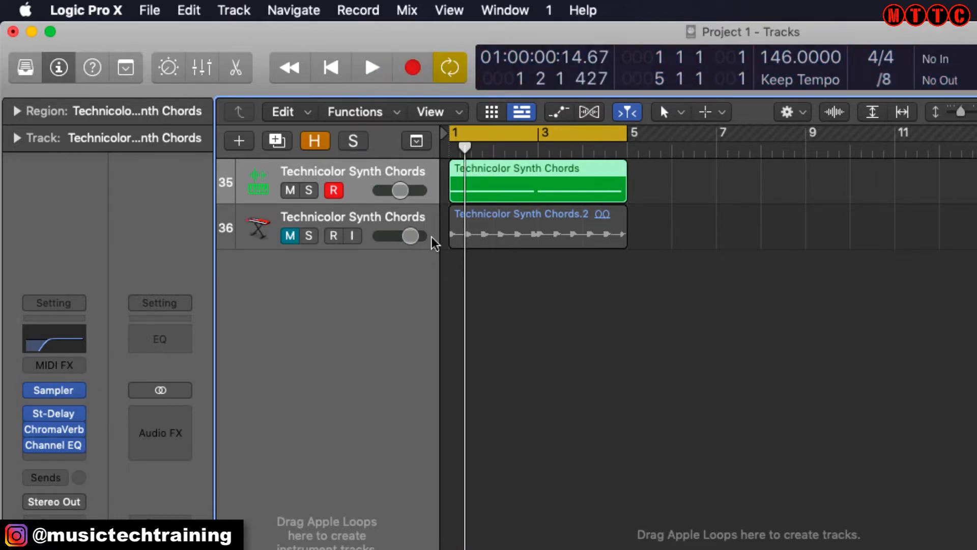
{"action": "key", "text": "space"}
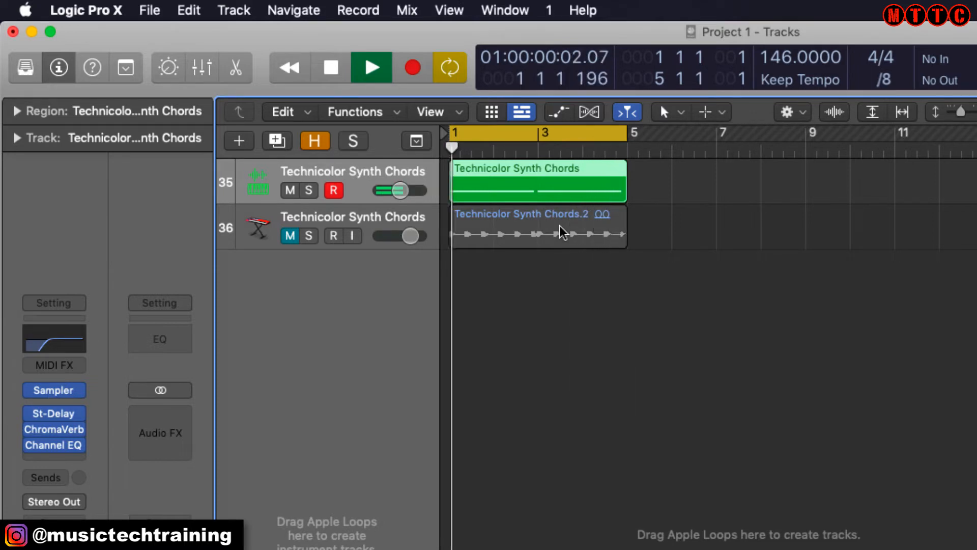
{"action": "key", "text": "space"}
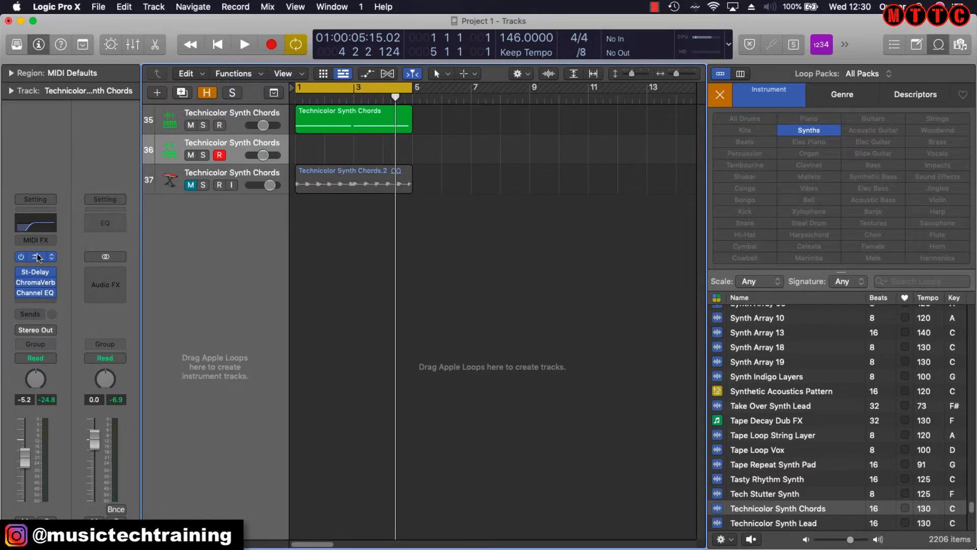
Turn on Reverse for all the chord zones in the duplicated track's Sampler.
{"action": "left_click", "coordinate": [36, 257]}
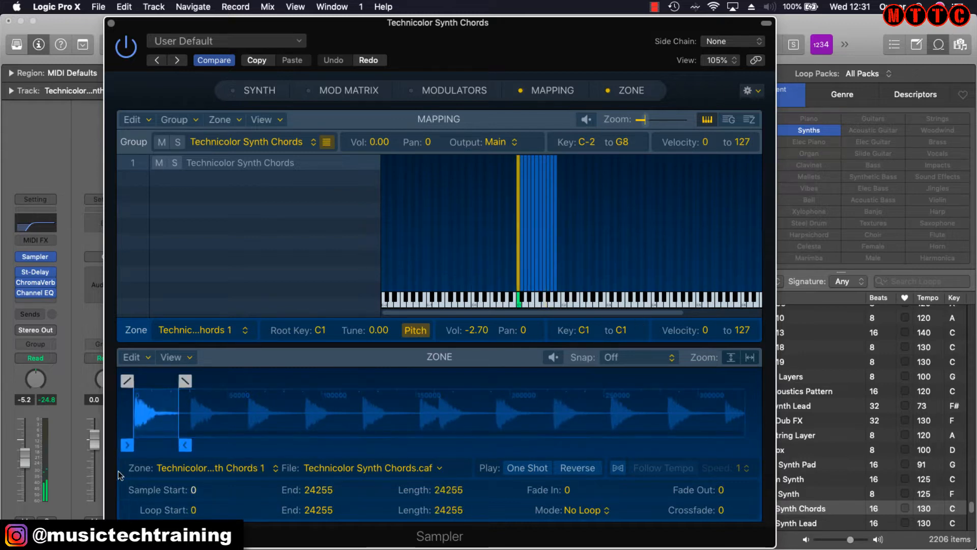
{"action": "left_click", "coordinate": [581, 469]}
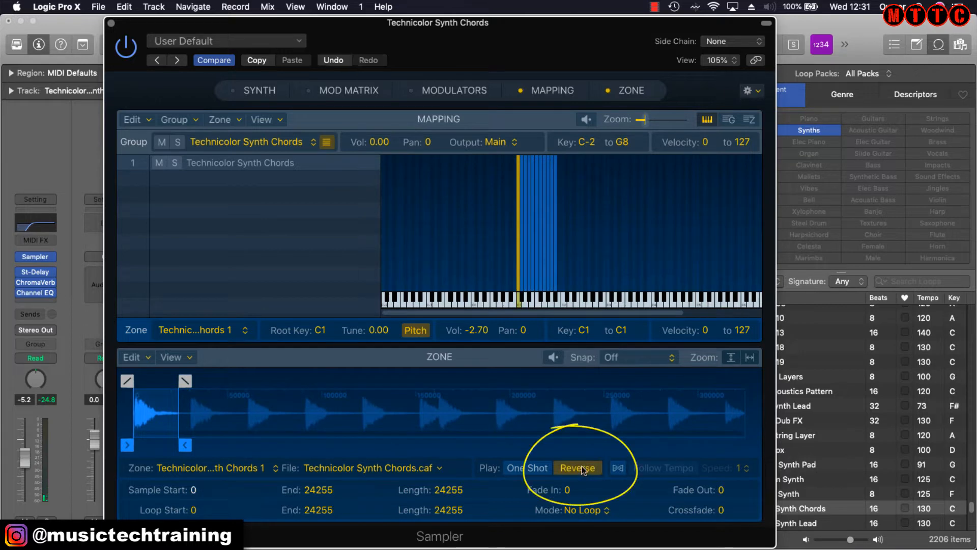
{"action": "left_click", "coordinate": [749, 120]}
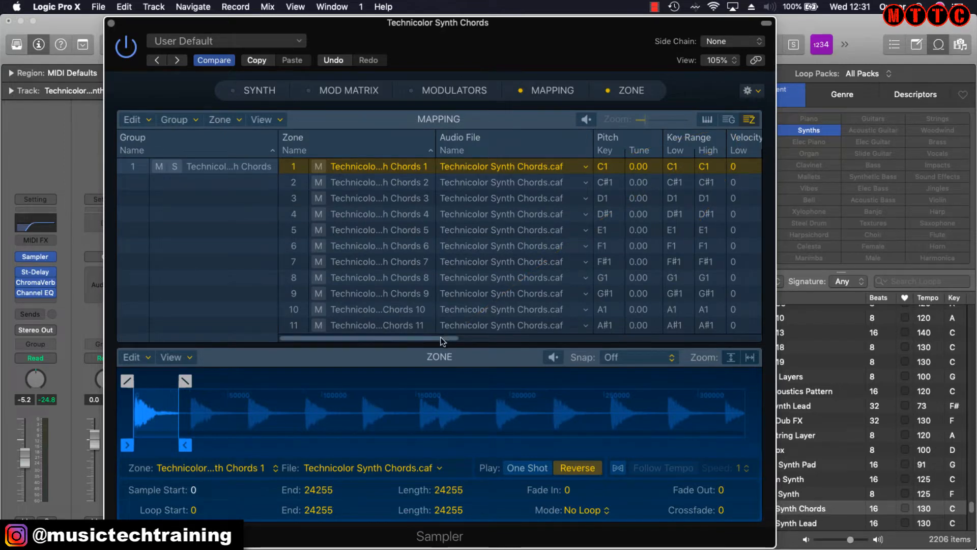
{"action": "left_click_drag", "start_coordinate": [442, 338], "coordinate": [757, 346]}
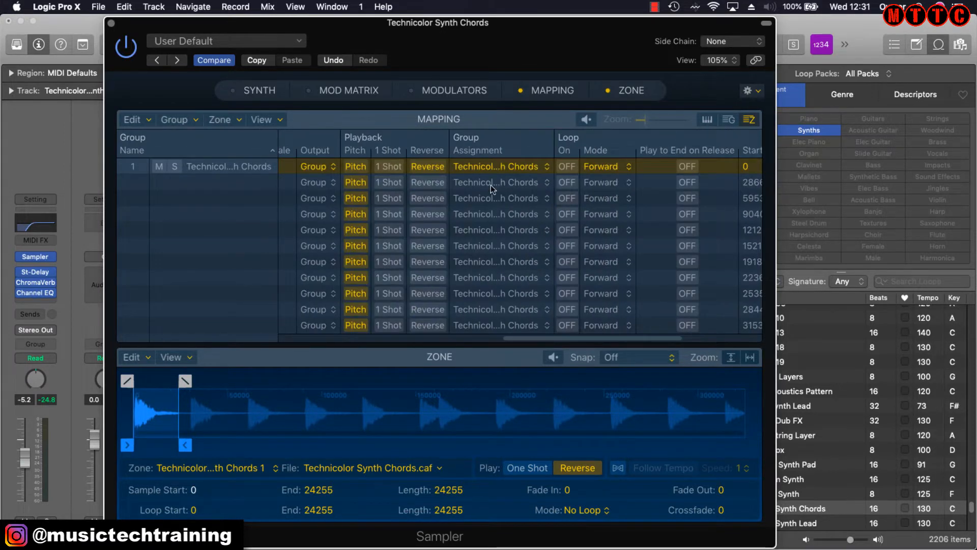
{"action": "left_click", "coordinate": [426, 182]}
{"action": "left_click", "coordinate": [426, 199]}
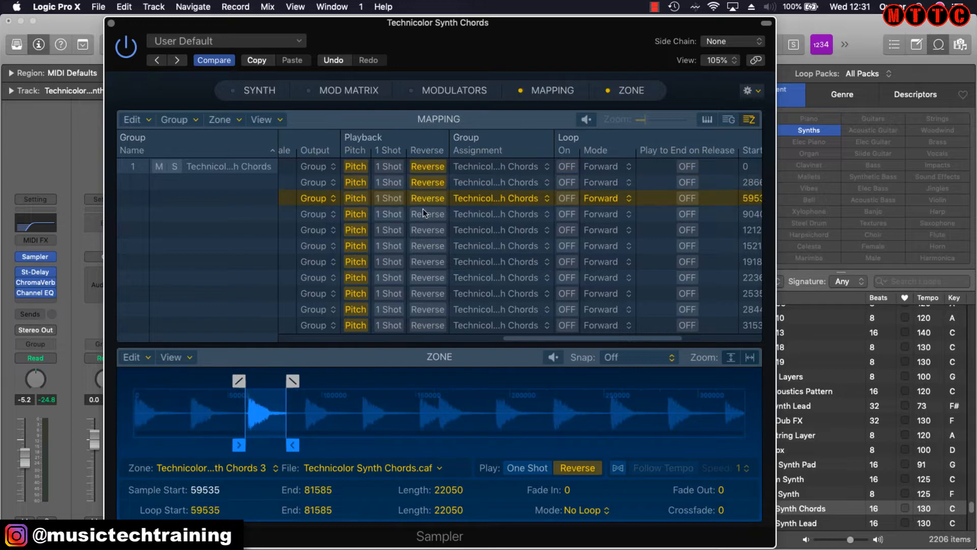
{"action": "left_click", "coordinate": [427, 216]}
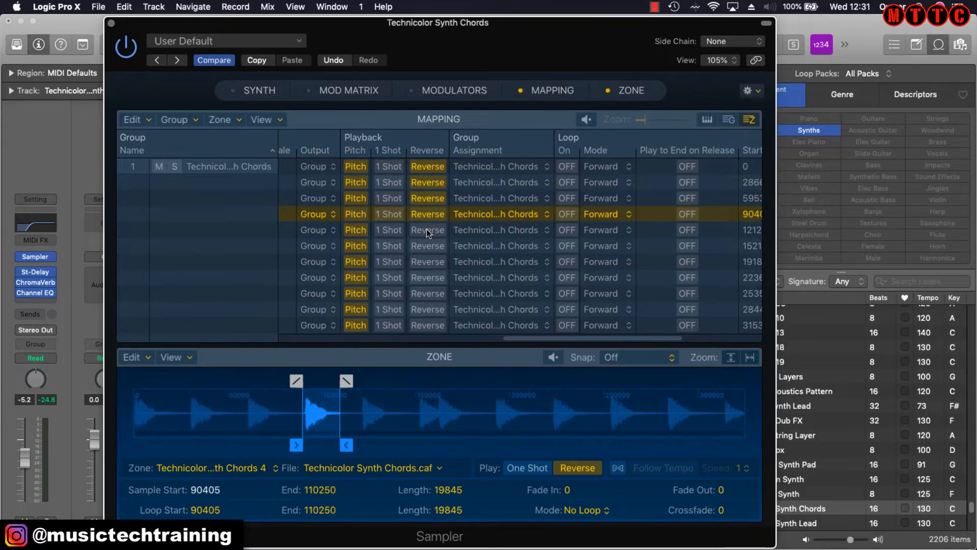
{"action": "left_click", "coordinate": [427, 228]}
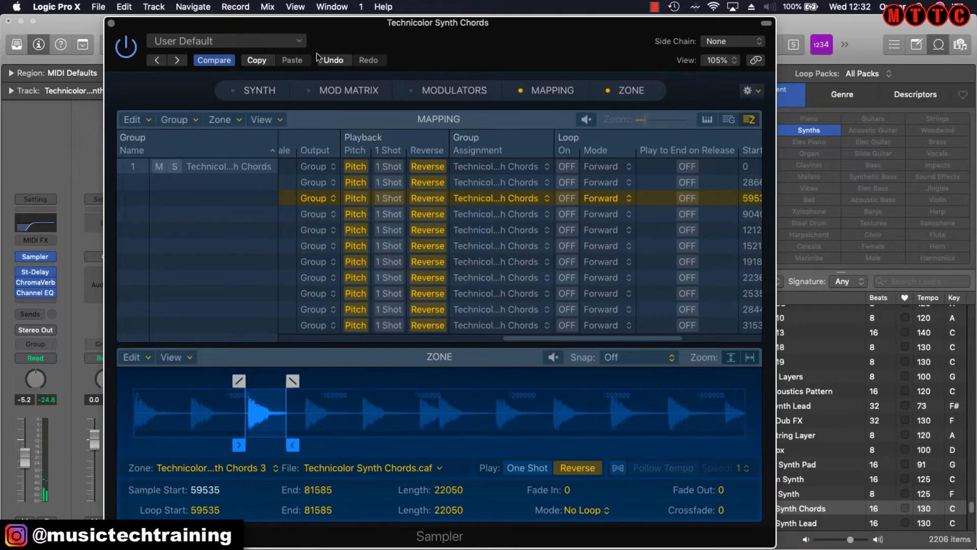
Close the Sampler and prefix the duplicated track's name with Rev, giving Rev Technicolor Synth Chords.
{"action": "left_click", "coordinate": [111, 23]}
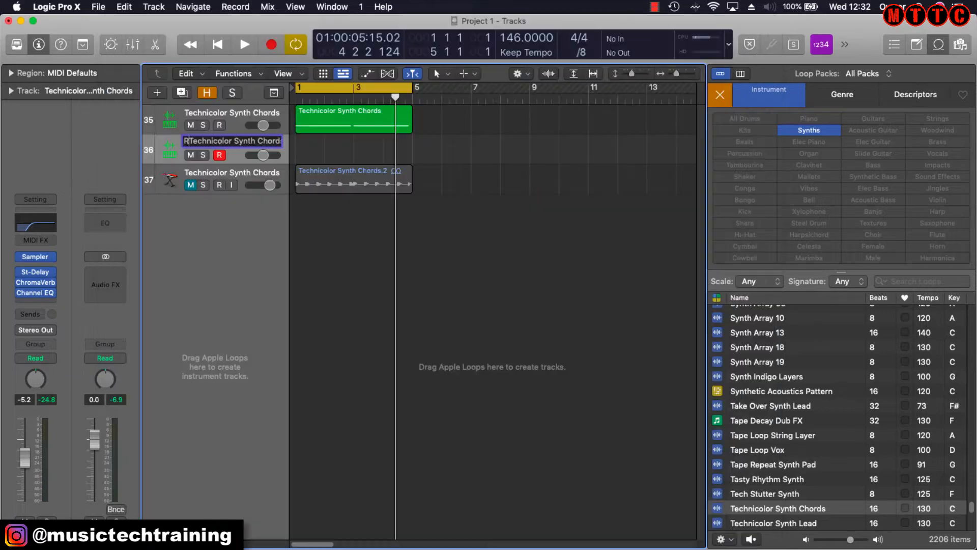
{"action": "type", "text": "Rev"}
{"action": "key", "text": "Return"}
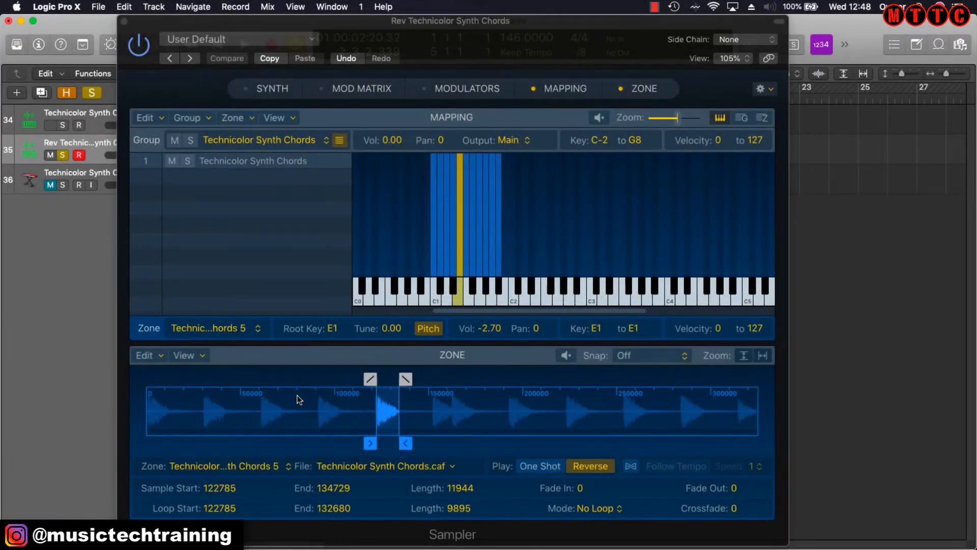
Show the reversed Sampler's Synth section, keep Filter 2 on LP 6dB Lush (Fat), and compare the sound with the filter bypassed and active.
{"action": "left_click", "coordinate": [247, 90]}
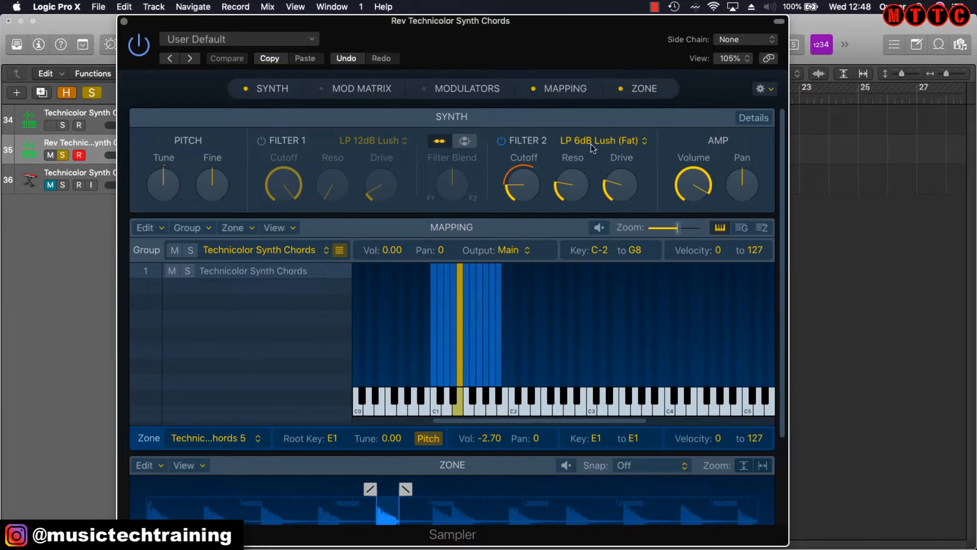
{"action": "left_click", "coordinate": [613, 147]}
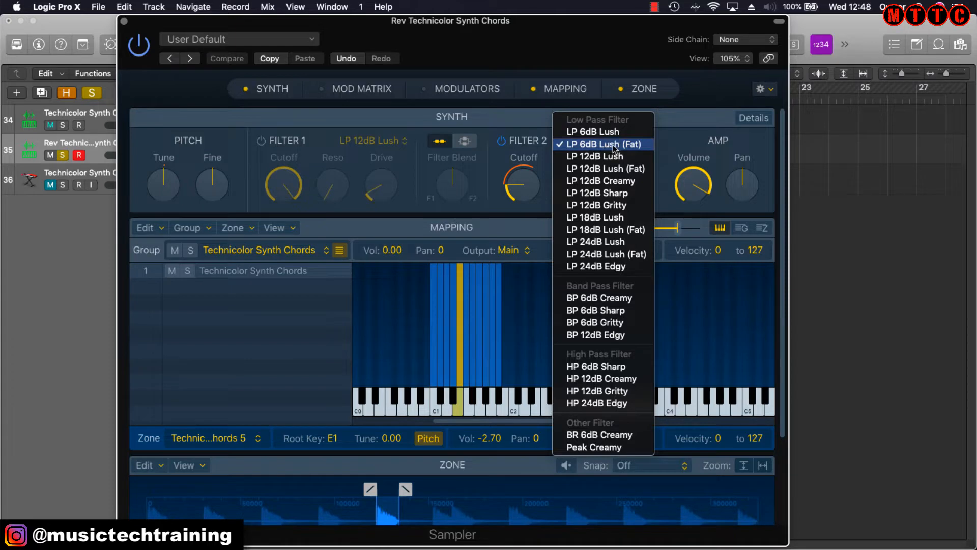
{"action": "left_click", "coordinate": [614, 147]}
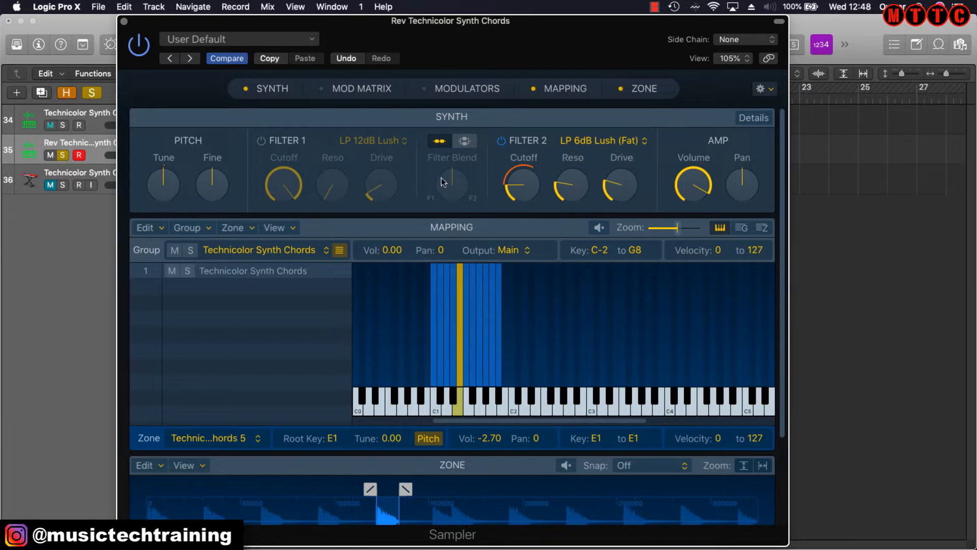
{"action": "left_click_drag", "start_coordinate": [419, 46], "coordinate": [436, 32]}
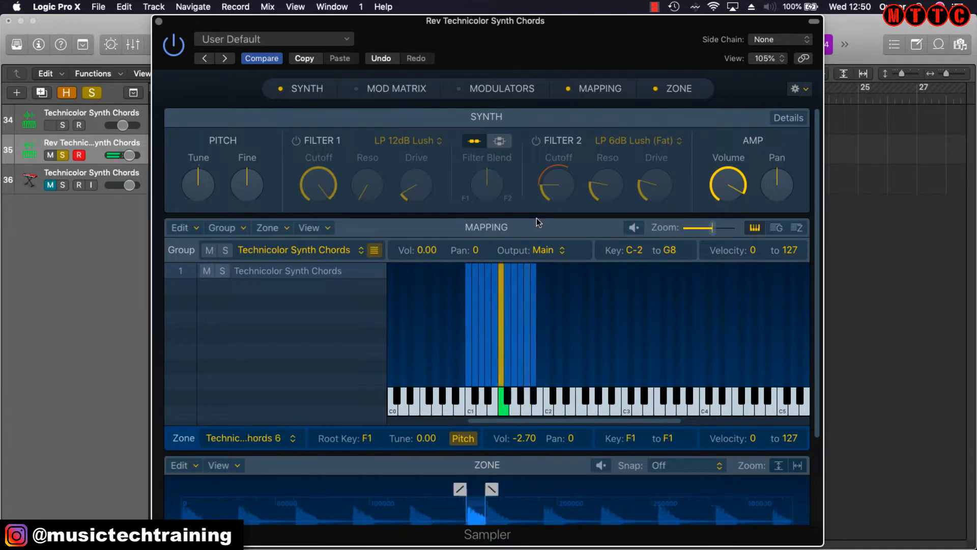
{"action": "left_click", "coordinate": [536, 141]}
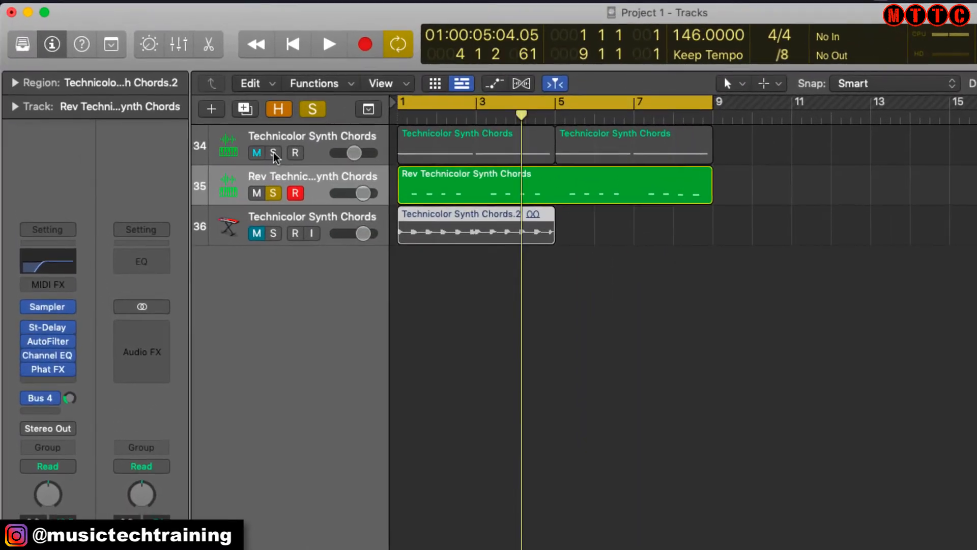
Listen to the soloed Rev Technicolor Synth Chords track, adding the original Technicolor Synth Chords track to the solo.
{"action": "key", "text": "space"}
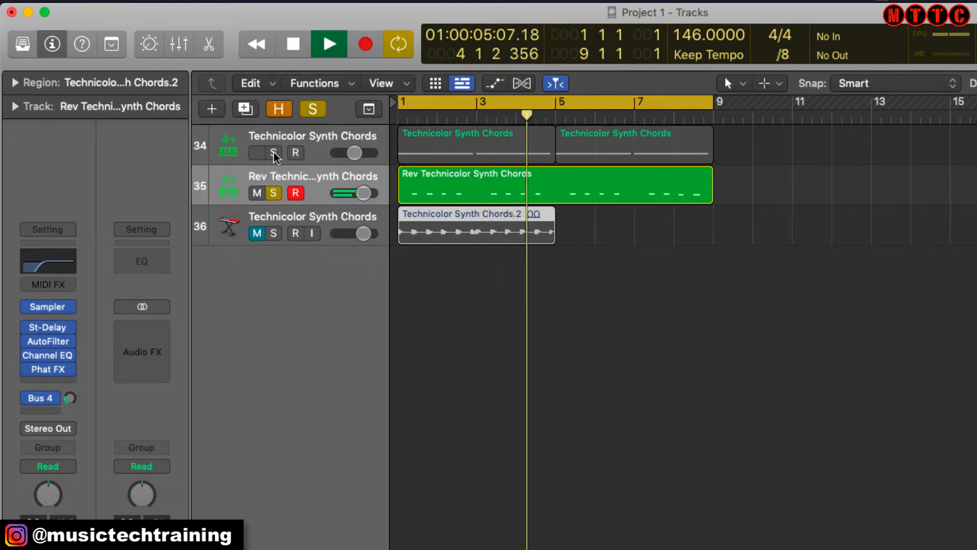
{"action": "left_click", "coordinate": [274, 152]}
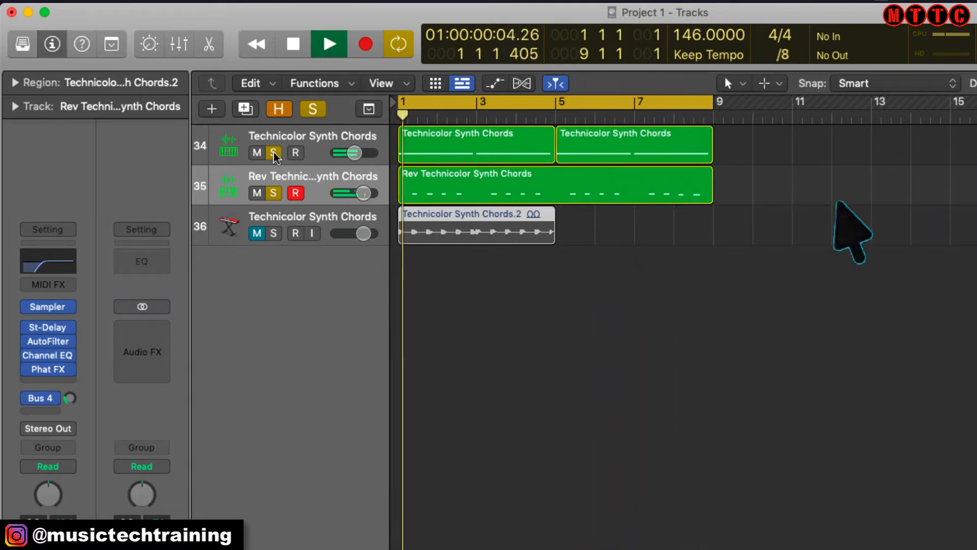
{"action": "key", "text": "space"}
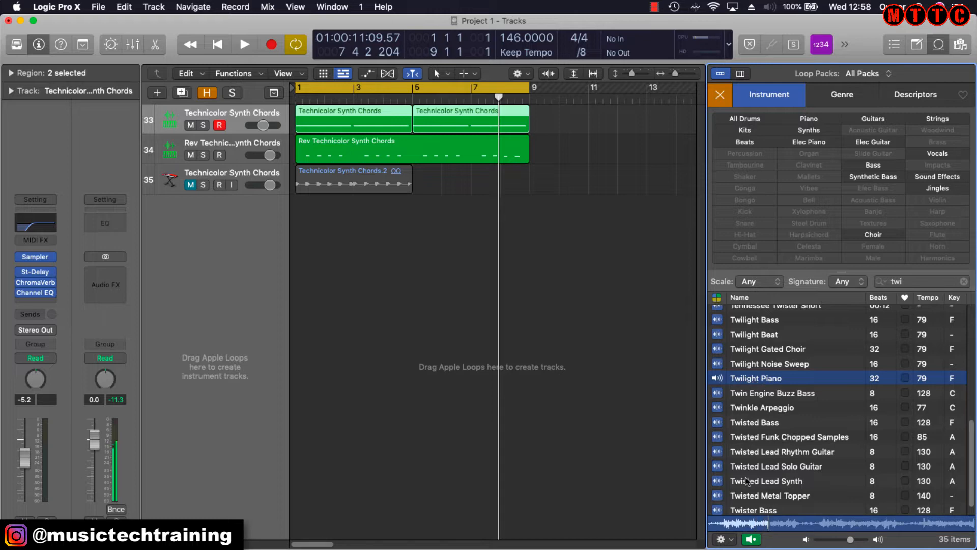
Add the Twilight Piano loop on a new track at bar 1 and trim its region to end at bar 9.
{"action": "left_click", "coordinate": [752, 539]}
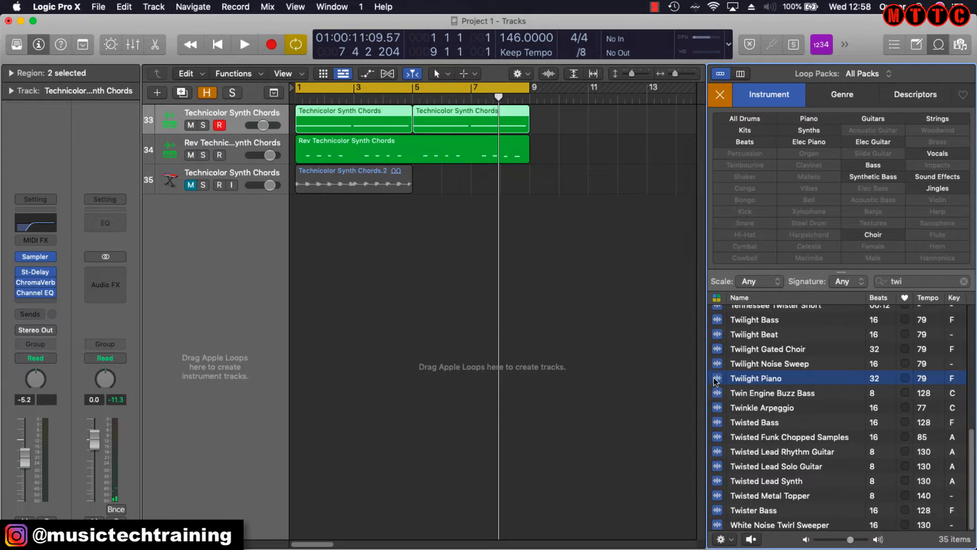
{"action": "left_click_drag", "start_coordinate": [711, 381], "coordinate": [311, 237]}
{"action": "key", "text": "o"}
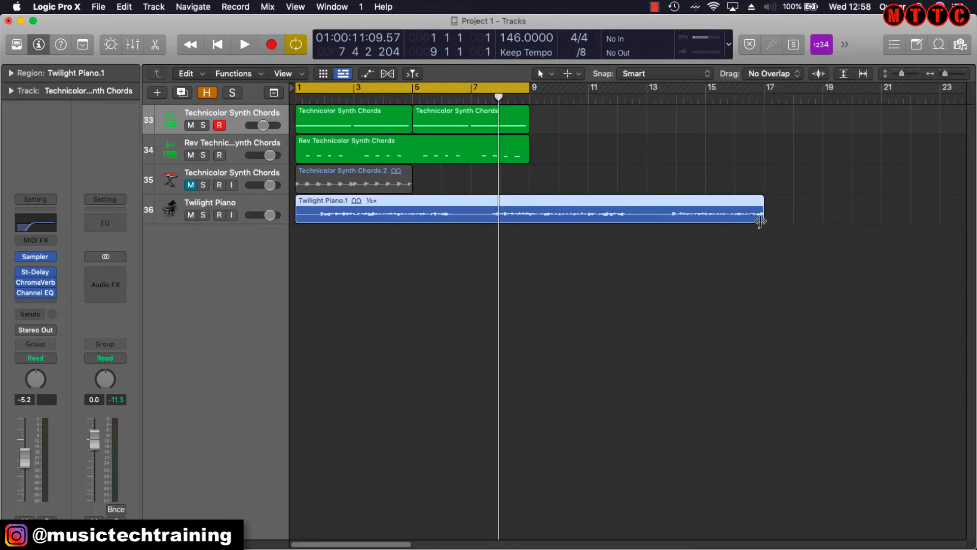
{"action": "left_click_drag", "start_coordinate": [760, 221], "coordinate": [527, 217]}
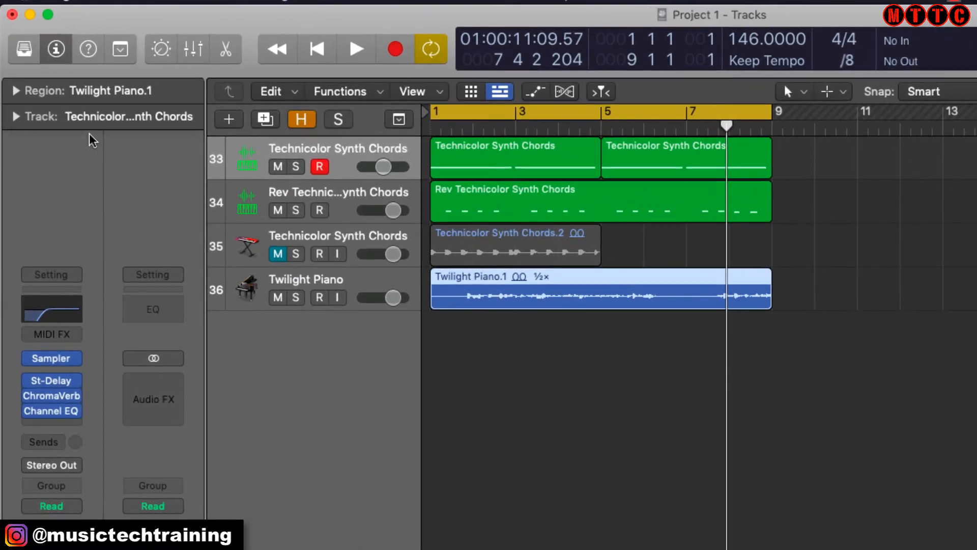
Reverse the Twilight Piano region and listen to its track soloed.
{"action": "left_click", "coordinate": [15, 94]}
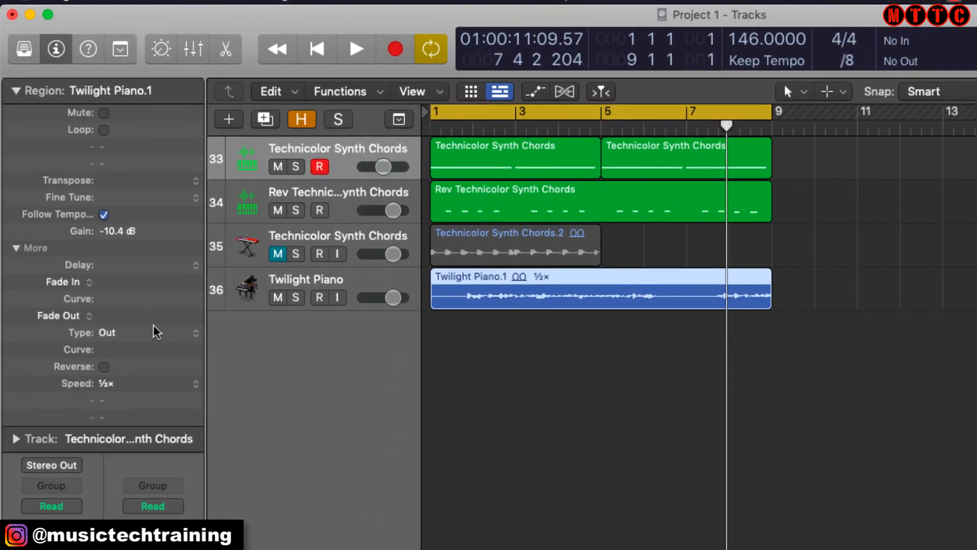
{"action": "left_click", "coordinate": [104, 367]}
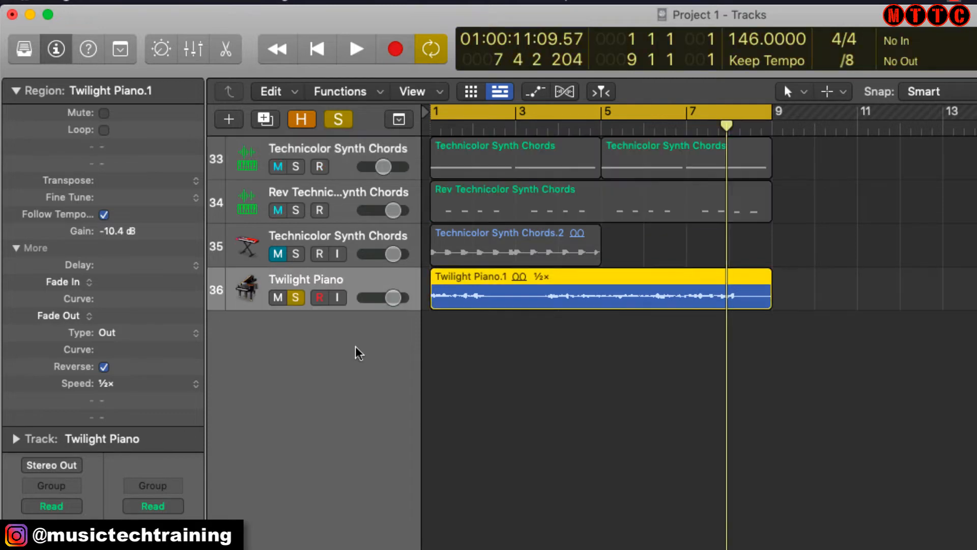
{"action": "key", "text": "space"}
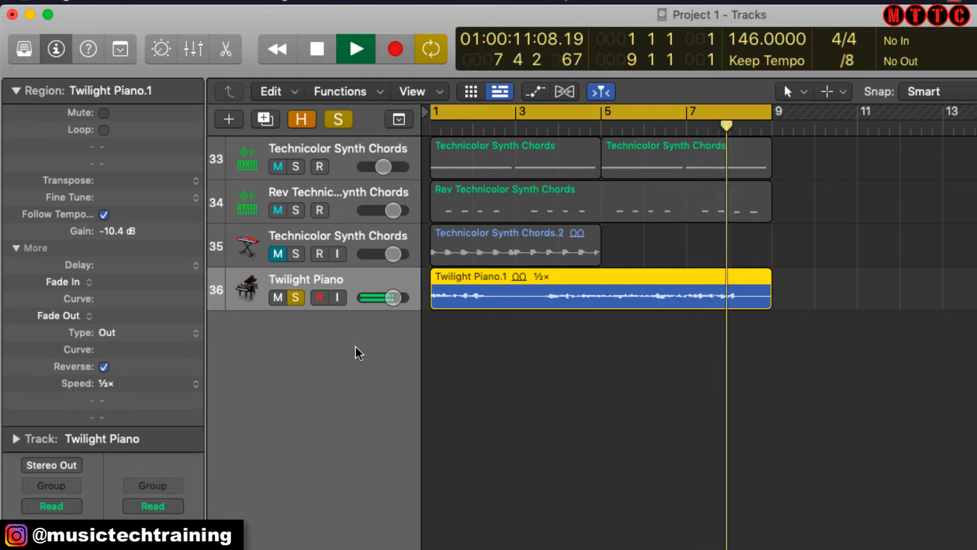
{"action": "key", "text": "space"}
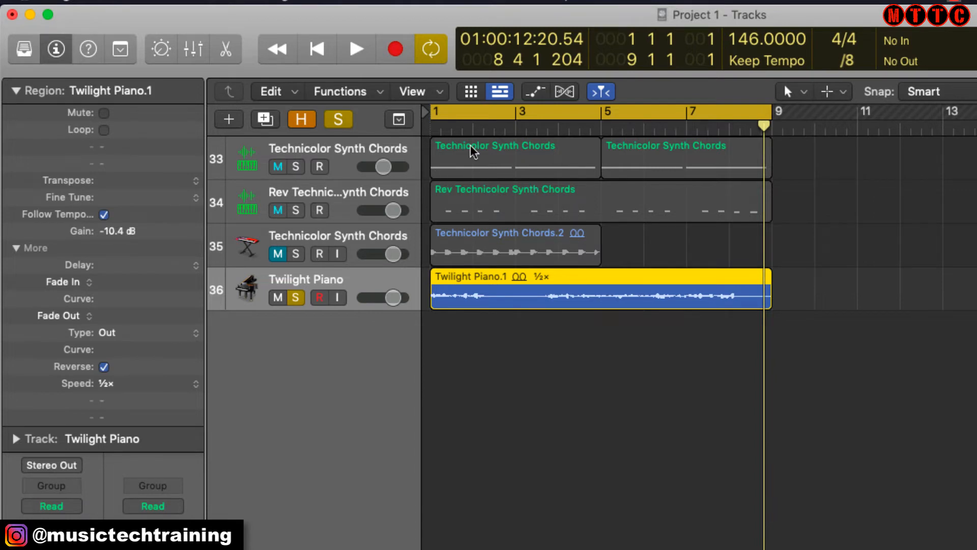
Transpose the Twilight Piano region by +4, checking it against the soloed Technicolor Synth Chords before and after the change.
{"action": "left_click", "coordinate": [296, 166]}
{"action": "key", "text": "space"}
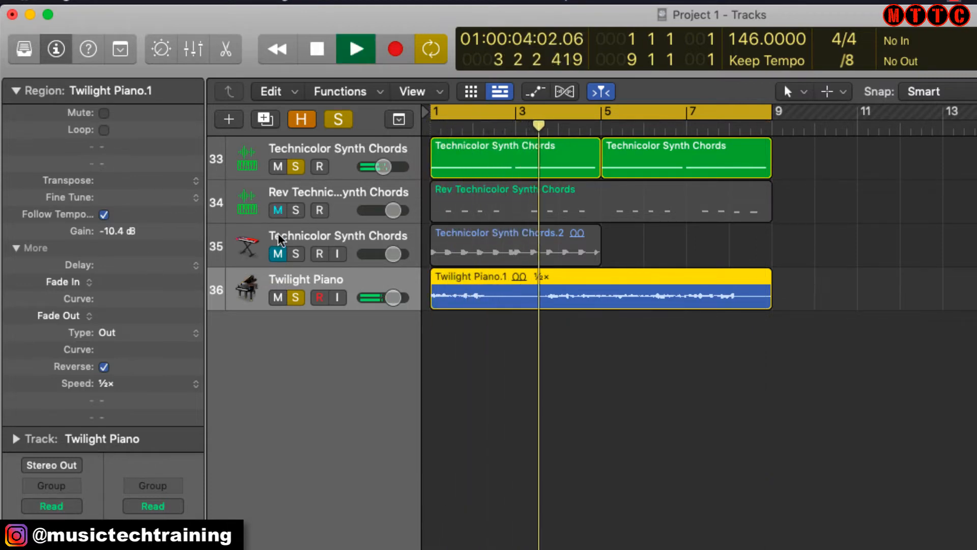
{"action": "key", "text": "space"}
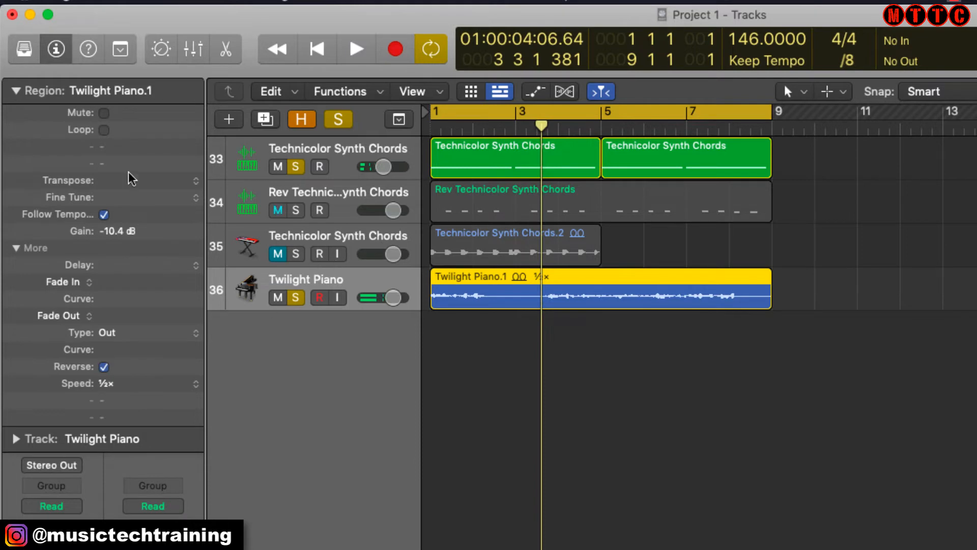
{"action": "left_click_drag", "start_coordinate": [159, 185], "coordinate": [162, 172]}
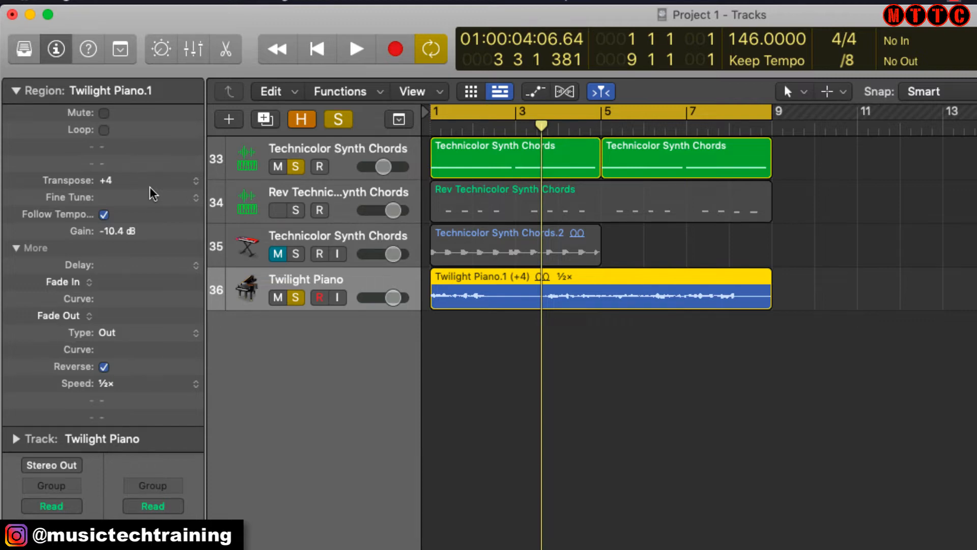
{"action": "key", "text": "space"}
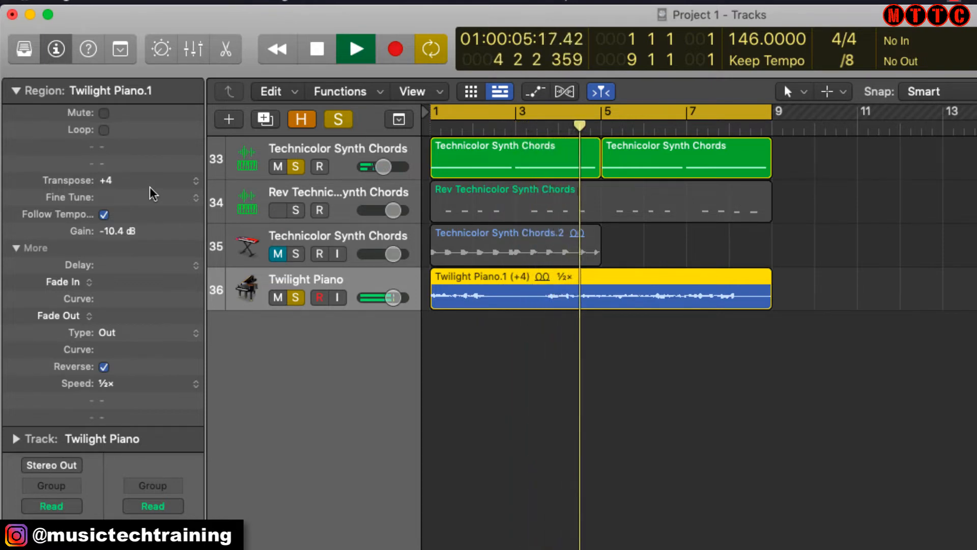
{"action": "key", "text": "space"}
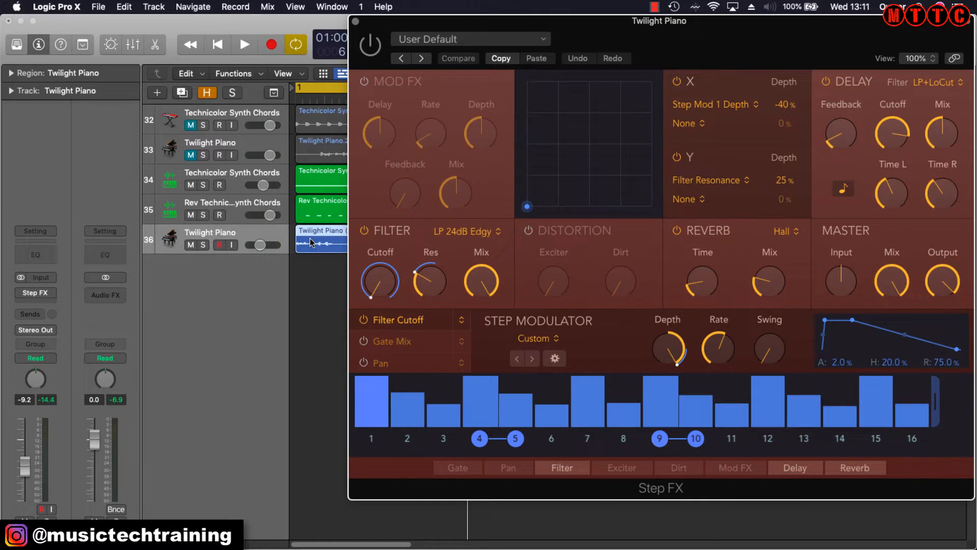
Enable Step FX on the Twilight Piano track during playback and solo the track to hear the effect.
{"action": "key", "text": "space"}
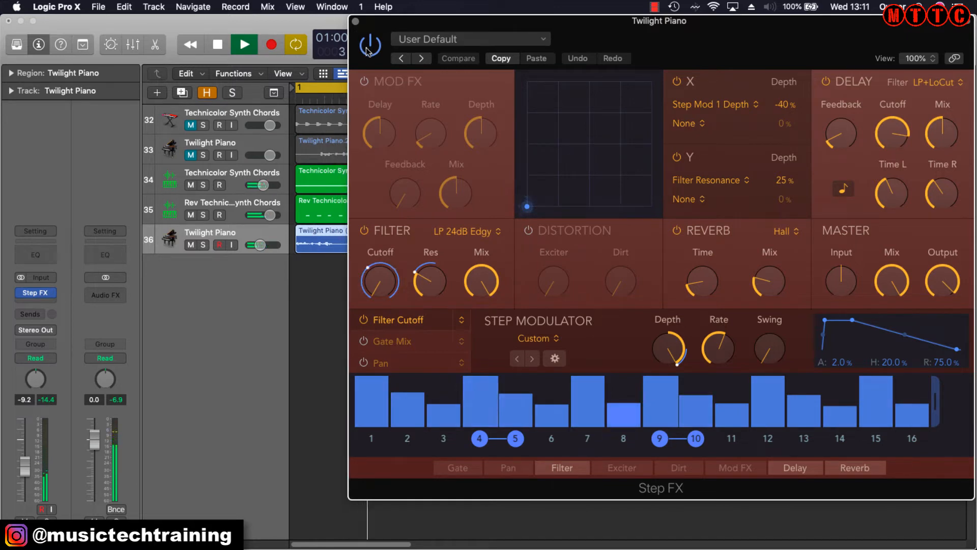
{"action": "left_click", "coordinate": [204, 245]}
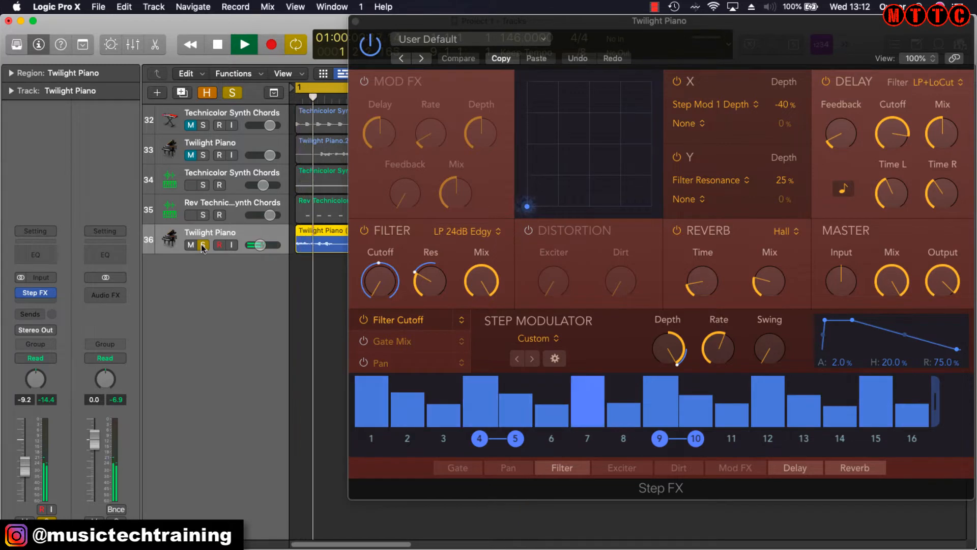
Unsolo the Twilight Piano track, close its Step FX window and stop playback after hearing it with the other tracks.
{"action": "left_click", "coordinate": [202, 244]}
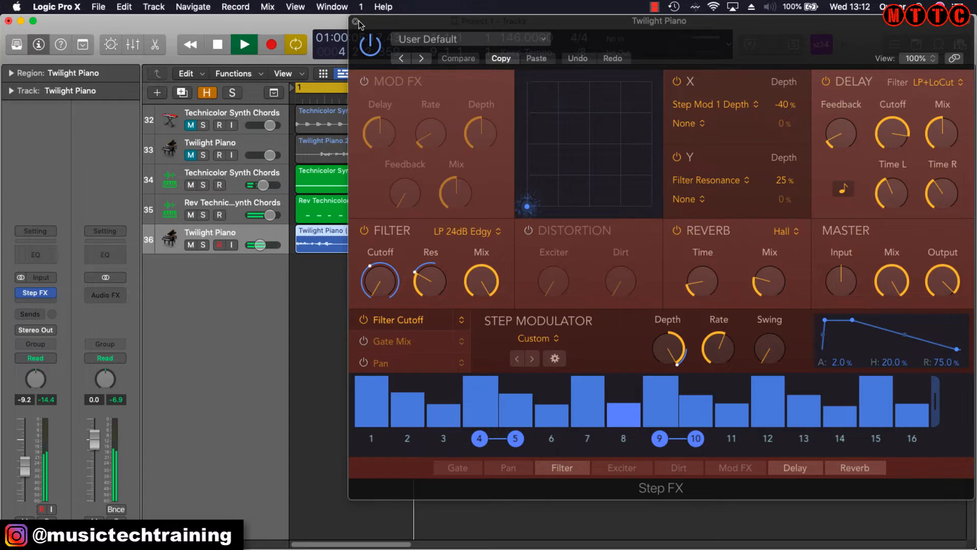
{"action": "left_click", "coordinate": [370, 44]}
{"action": "key", "text": "super+w"}
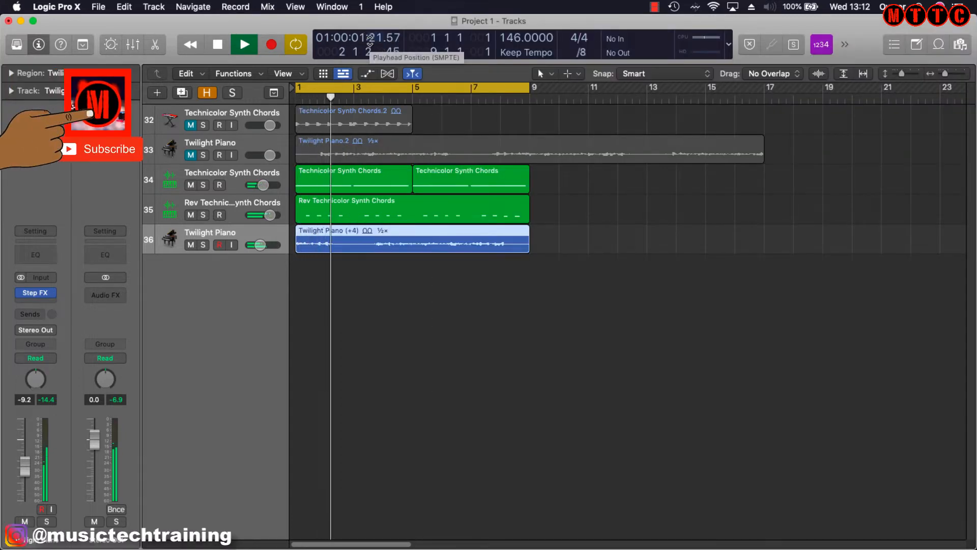
{"action": "key", "text": "space"}
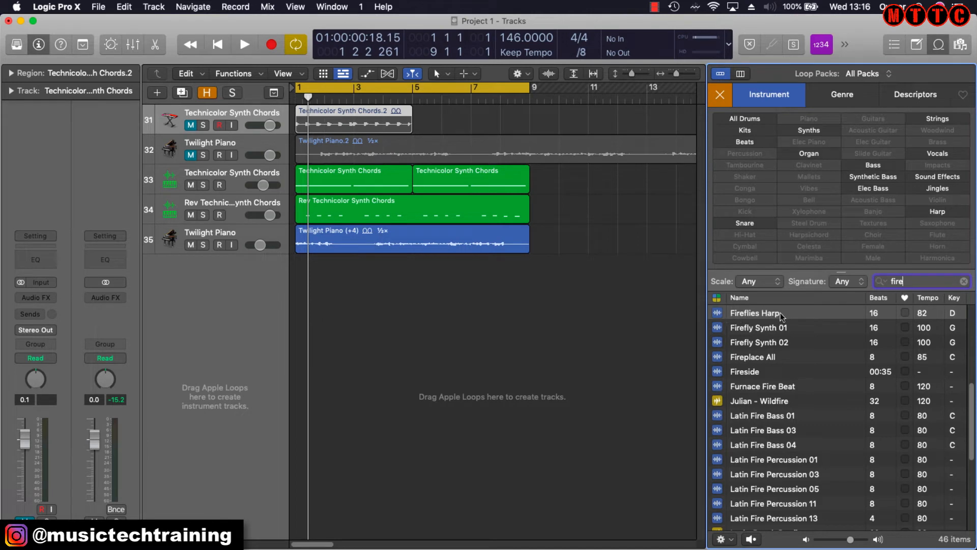
Preview the Fireflies Harp loop and add it on a new track below Twilight Piano, starting at bar 1.
{"action": "left_click", "coordinate": [769, 316]}
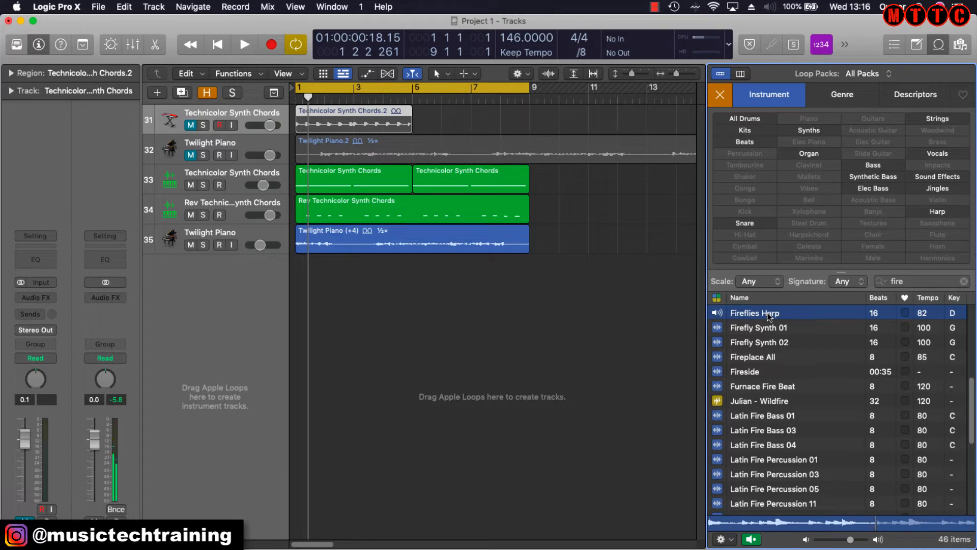
{"action": "left_click", "coordinate": [760, 313]}
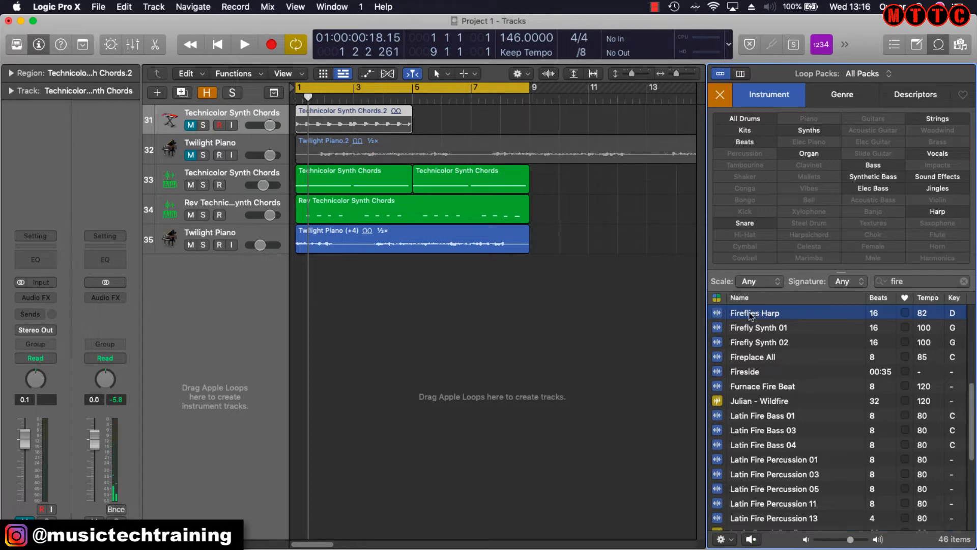
{"action": "left_click_drag", "start_coordinate": [749, 316], "coordinate": [610, 330]}
{"action": "left_click_drag", "start_coordinate": [378, 314], "coordinate": [296, 285]}
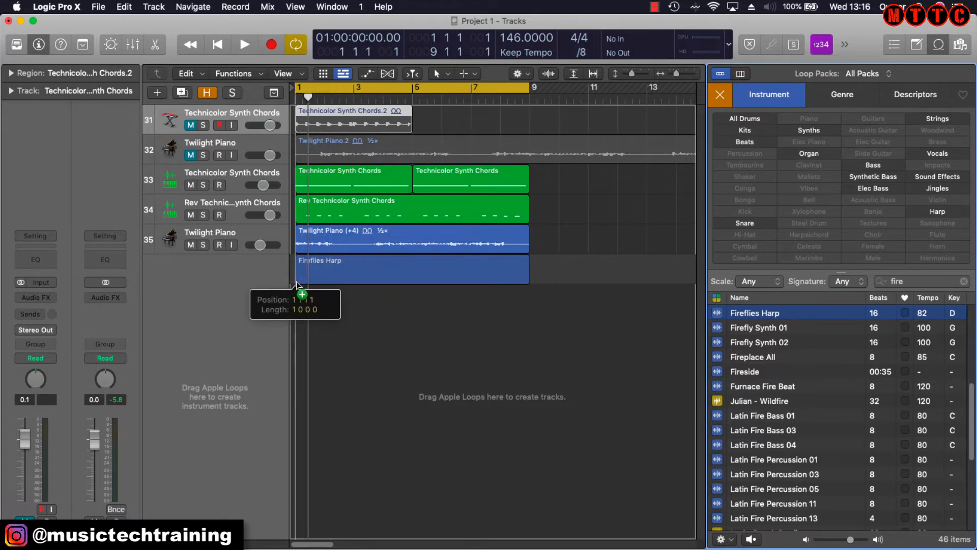
{"action": "left_click_drag", "start_coordinate": [297, 285], "coordinate": [297, 286]}
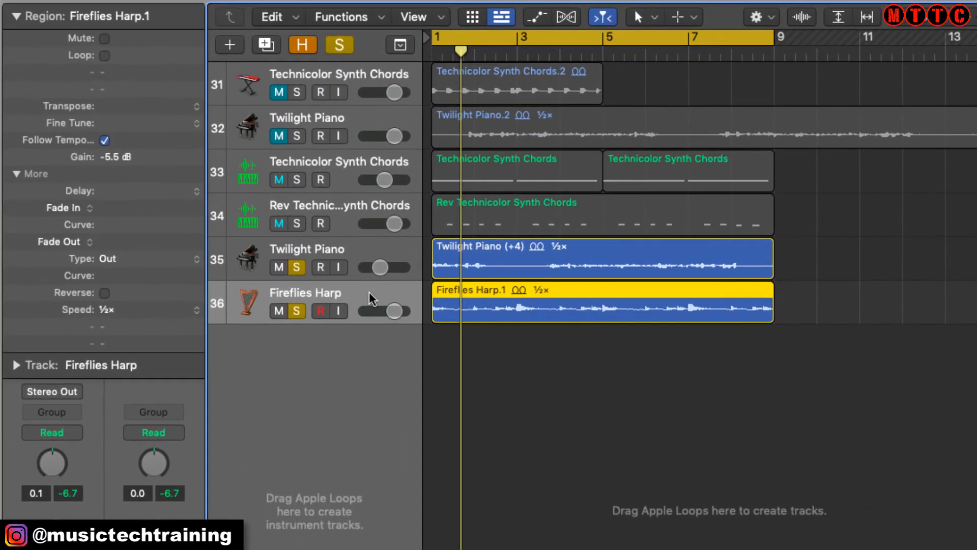
Transpose the Fireflies Harp region by +4 while playing it against the soloed Twilight Piano.
{"action": "key", "text": "space"}
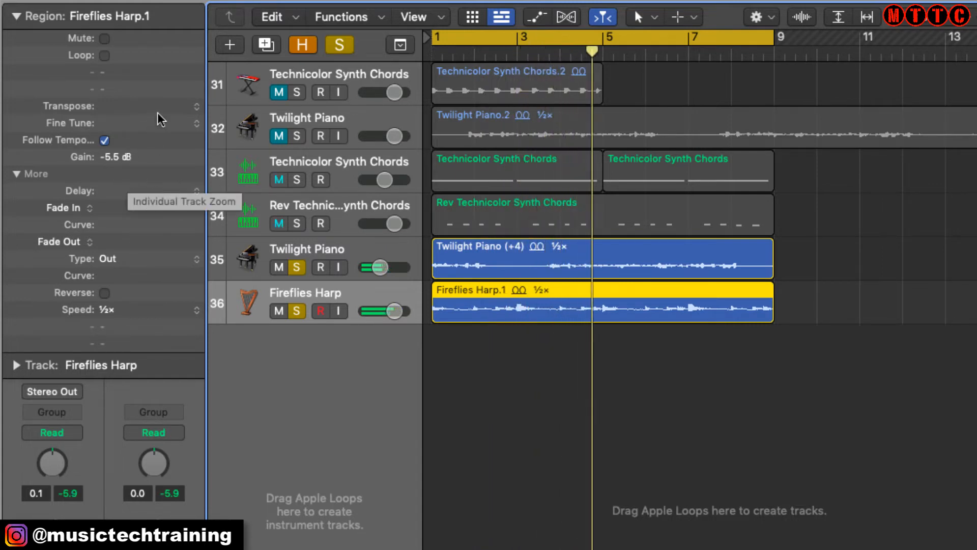
{"action": "left_click_drag", "start_coordinate": [163, 109], "coordinate": [165, 98]}
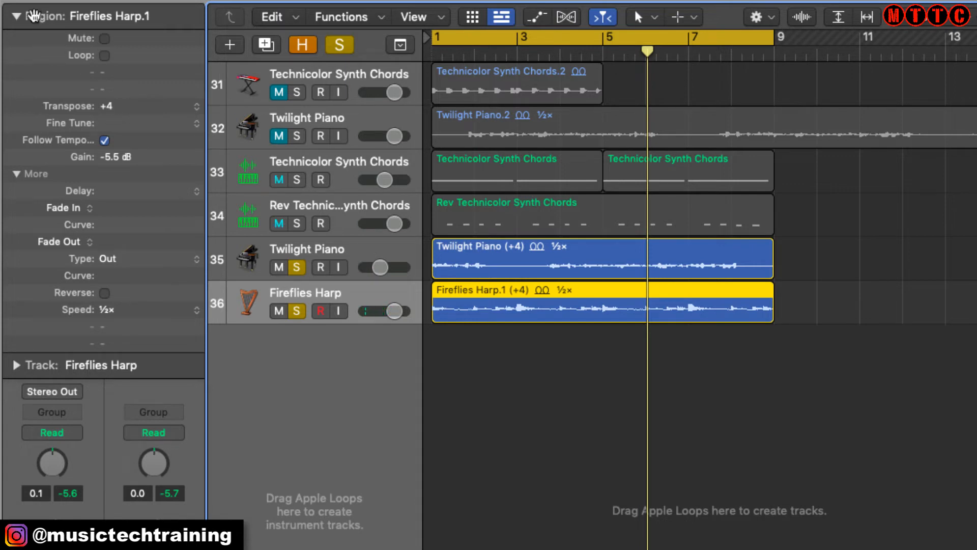
{"action": "left_click", "coordinate": [14, 17]}
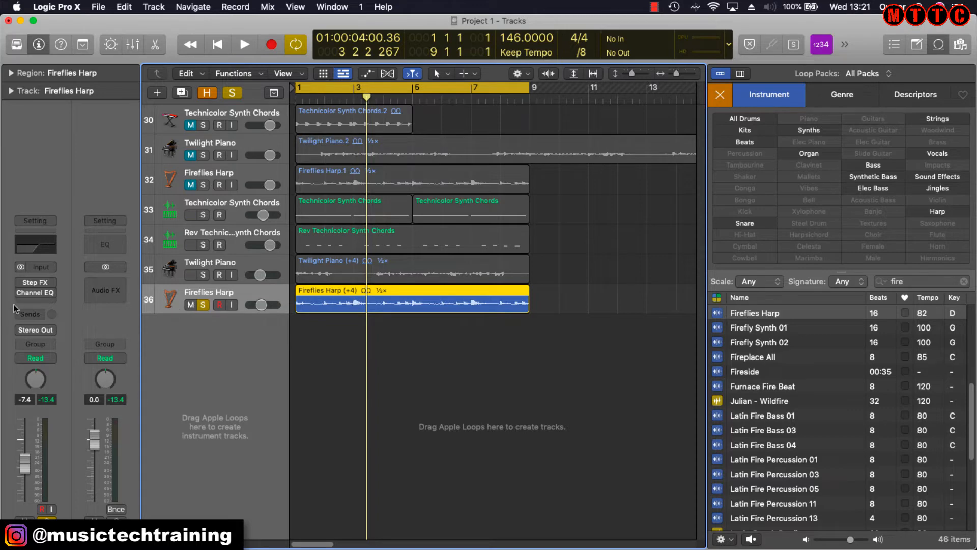
Enable and open the Channel EQ with the 920 Hz low cut on the Fireflies Harp track, toggling its bypass once.
{"action": "mouse_move", "coordinate": [23, 297]}
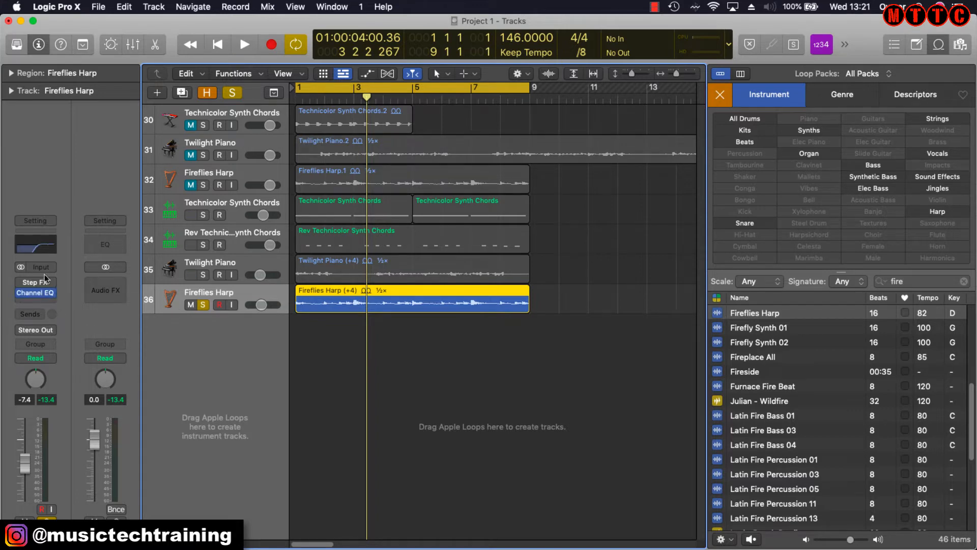
{"action": "left_click", "coordinate": [47, 246]}
{"action": "left_click_drag", "start_coordinate": [350, 90], "coordinate": [346, 88]}
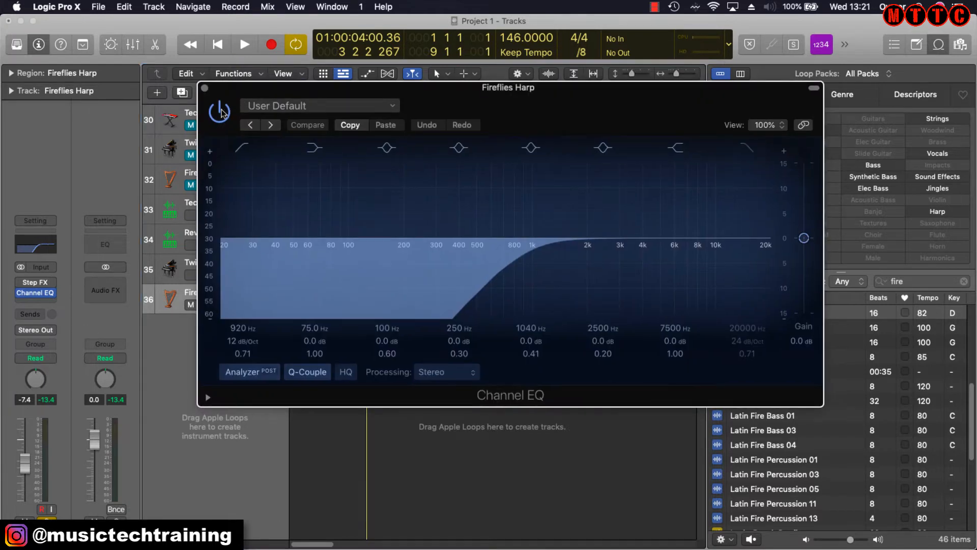
{"action": "left_click", "coordinate": [221, 111]}
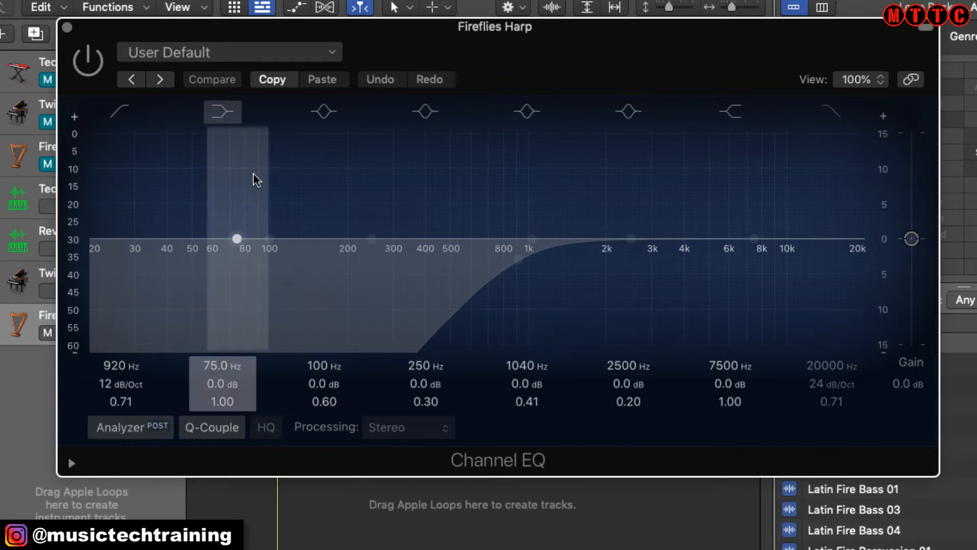
{"action": "left_click", "coordinate": [94, 66]}
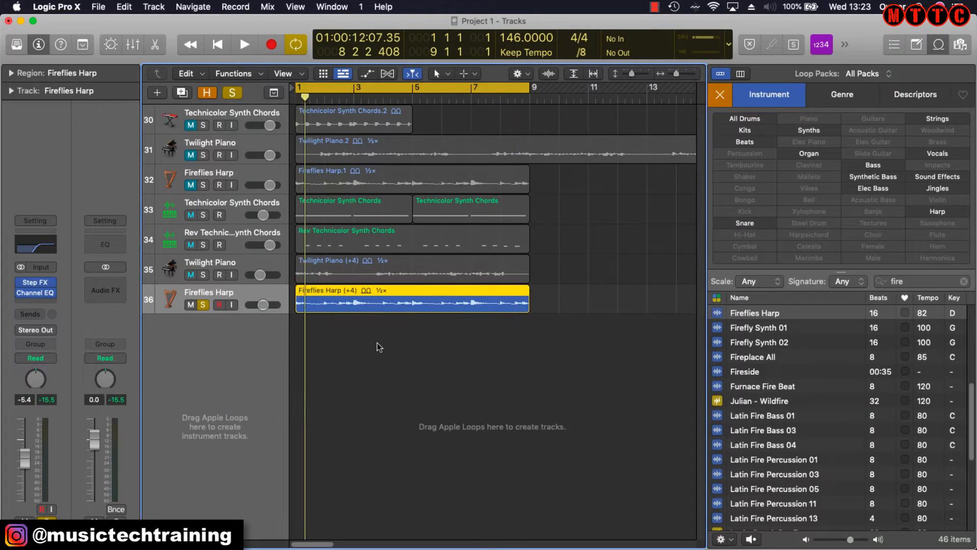
Listen to the Fireflies Harp soloed, clear all solos and play all the layers together.
{"action": "key", "text": "space"}
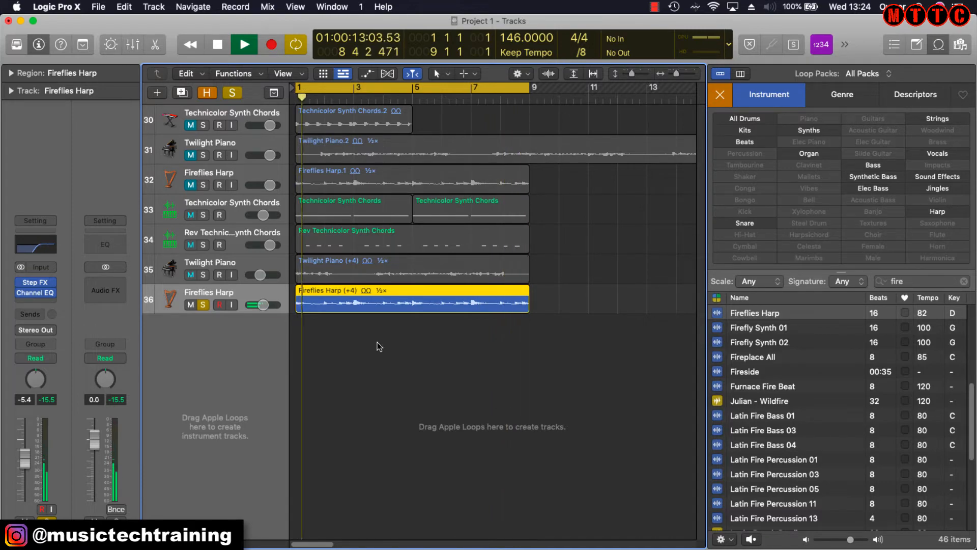
{"action": "key", "text": "space"}
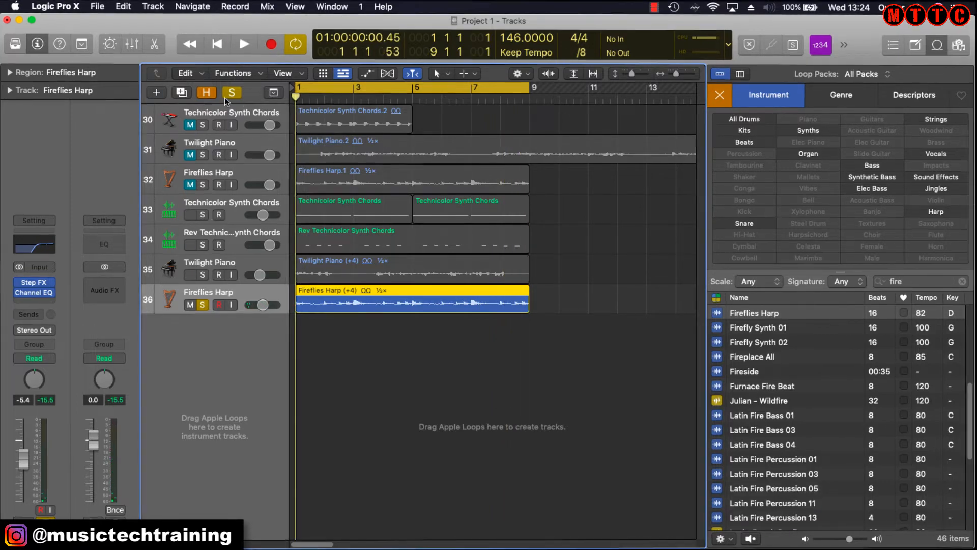
{"action": "left_click", "coordinate": [232, 93]}
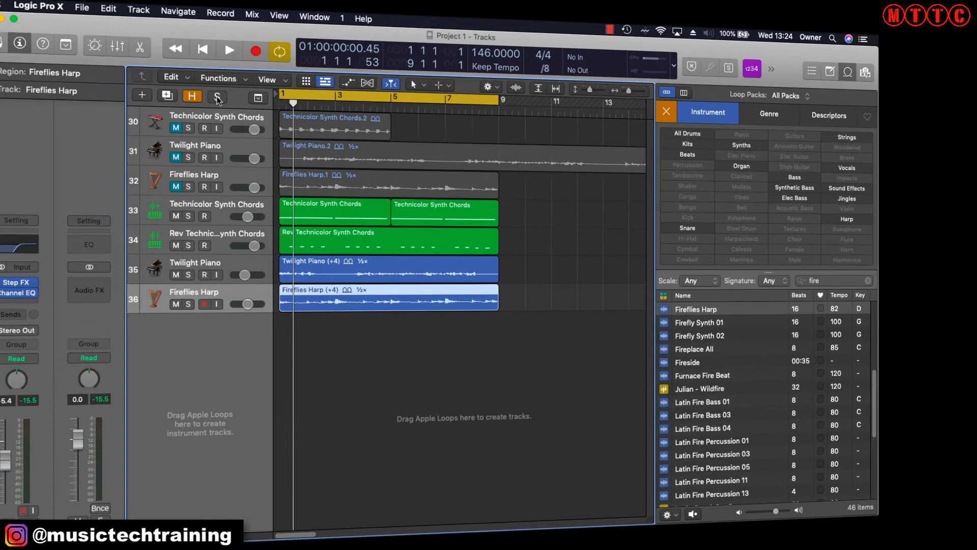
{"action": "key", "text": "space"}
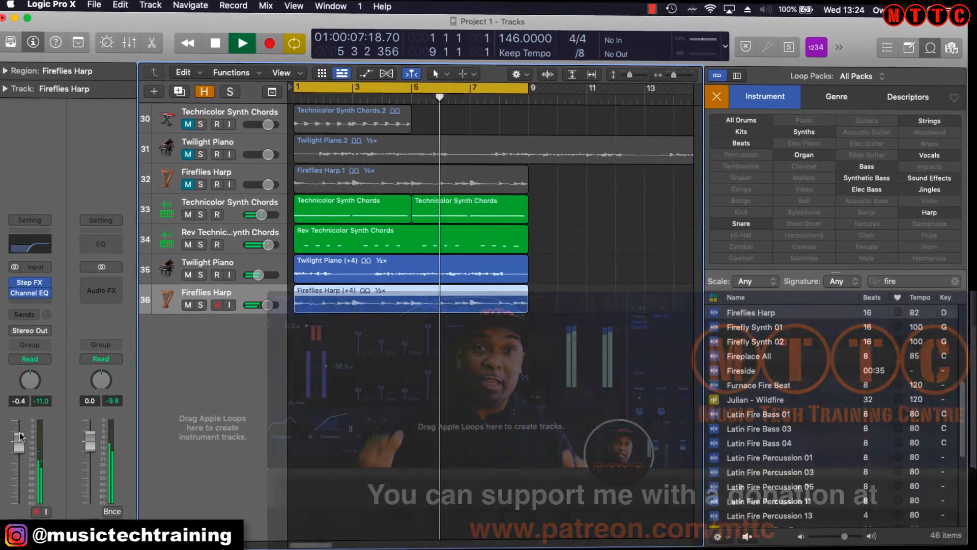
{"action": "key", "text": "space"}
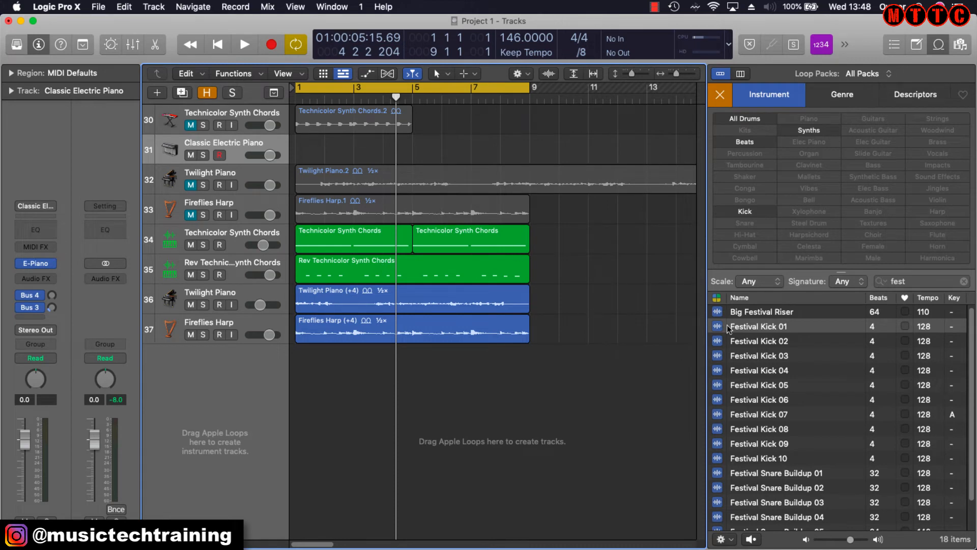
Audition the Festival Kick 01 loop and replace the Classic Electric Piano track's instrument with a Sampler.
{"action": "left_click", "coordinate": [753, 326]}
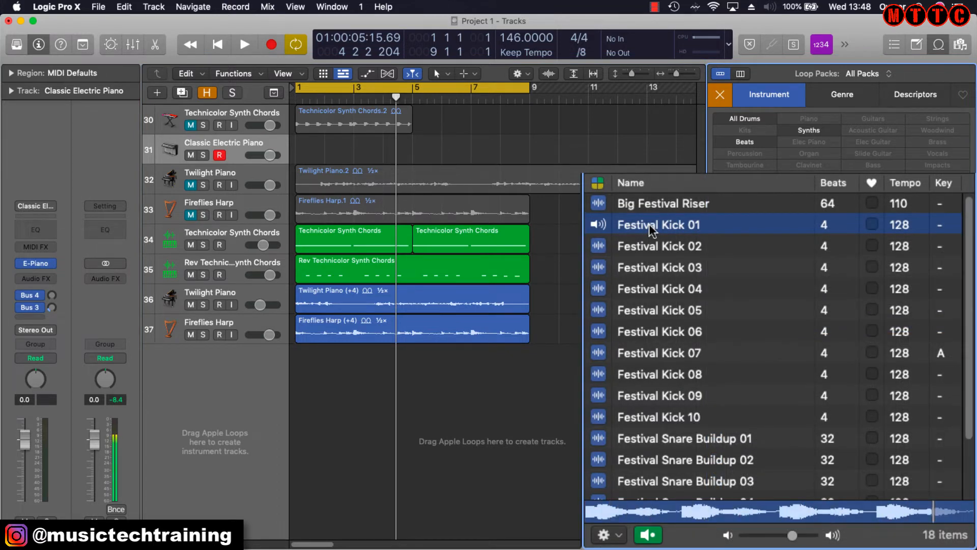
{"action": "left_click", "coordinate": [752, 328]}
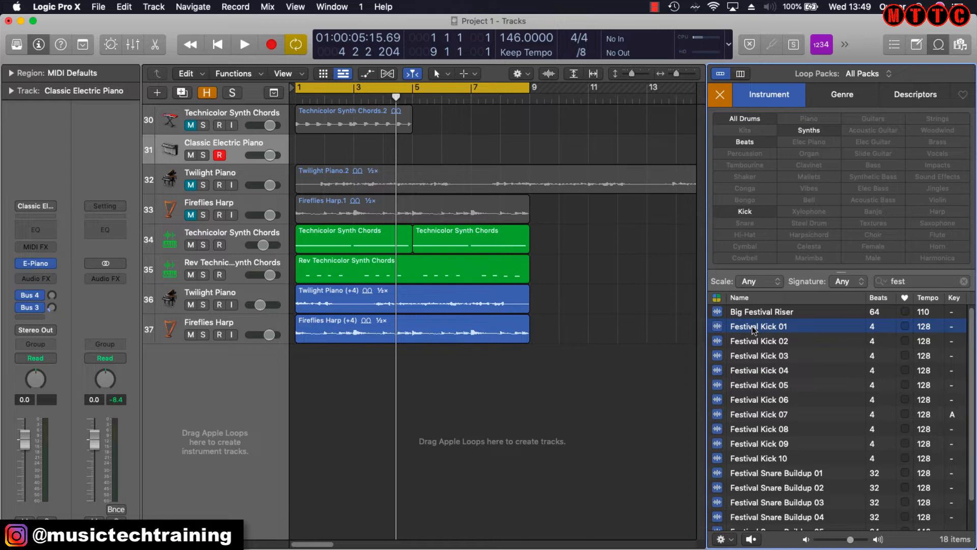
{"action": "left_click", "coordinate": [53, 266]}
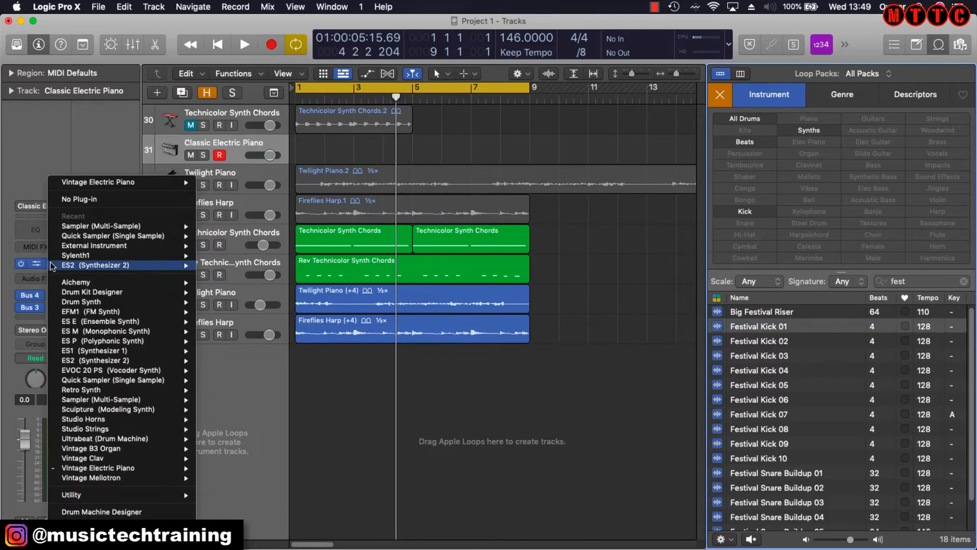
{"action": "left_click", "coordinate": [224, 225]}
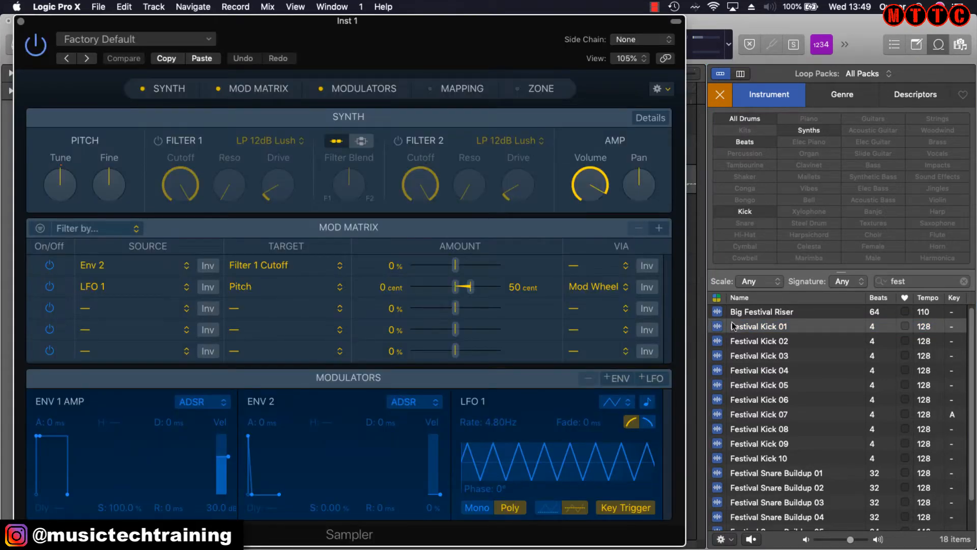
Load Festival Kick 01 into the Sampler on C1 and trim its zone to the first kick hit, ending at about sample 20554.
{"action": "left_click_drag", "start_coordinate": [740, 327], "coordinate": [123, 95]}
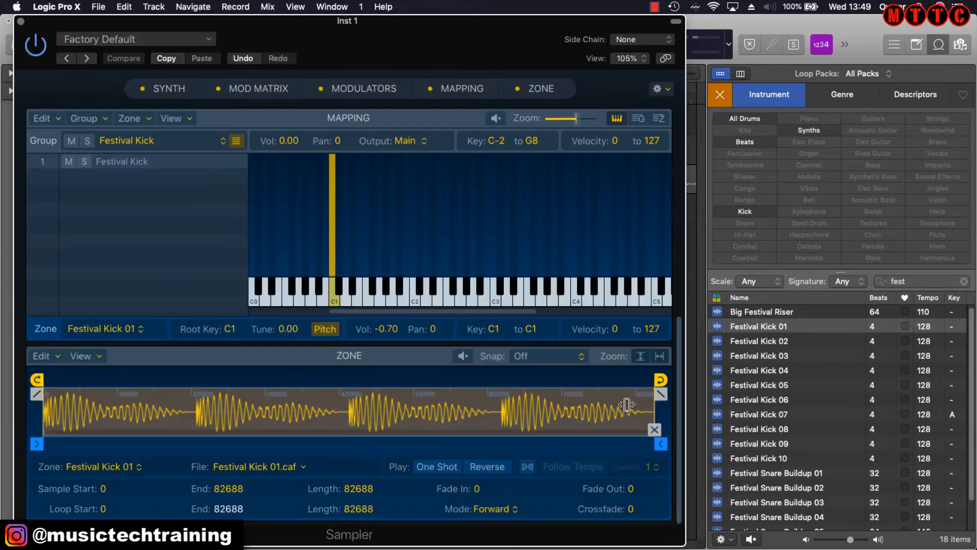
{"action": "left_click_drag", "start_coordinate": [657, 444], "coordinate": [191, 441]}
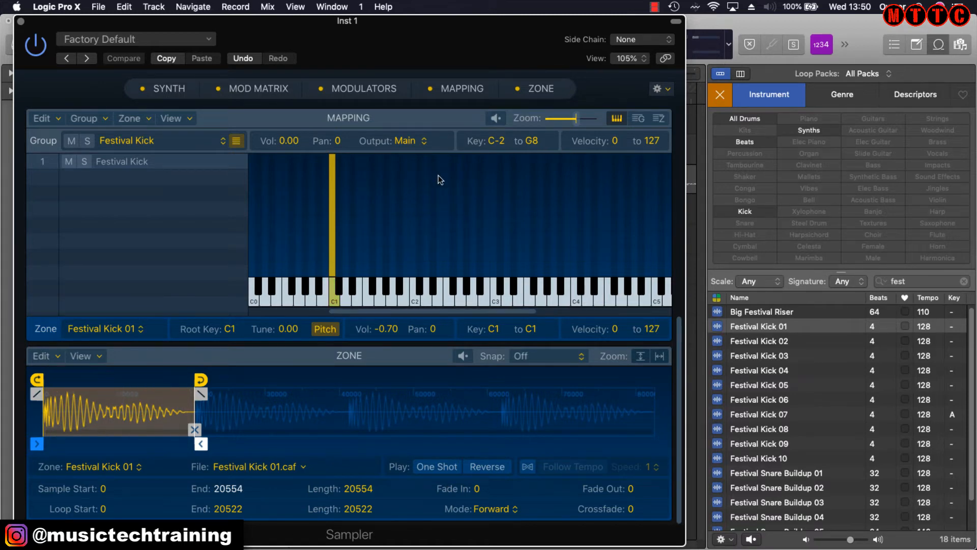
Set the Sampler's voice mode to Mono in the synth details.
{"action": "left_click", "coordinate": [169, 88]}
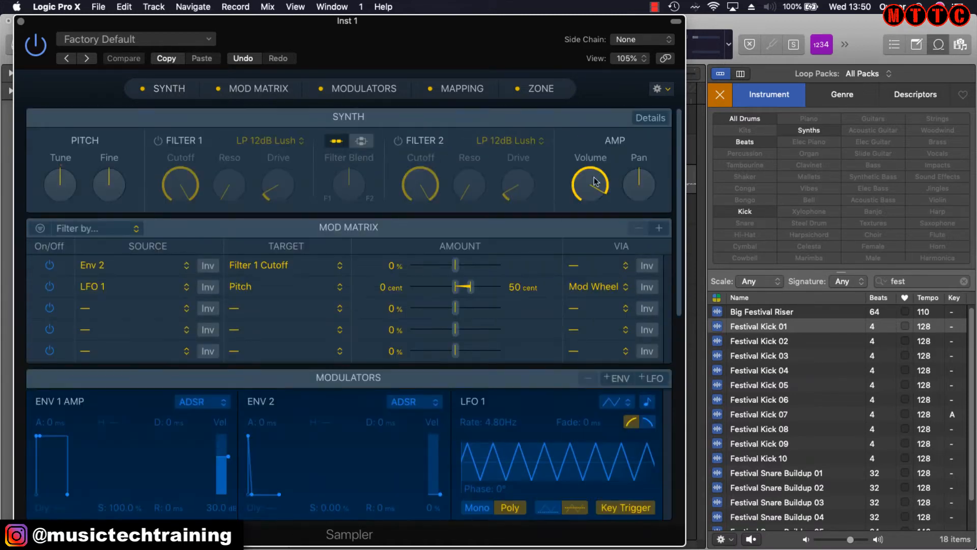
{"action": "left_click", "coordinate": [650, 118]}
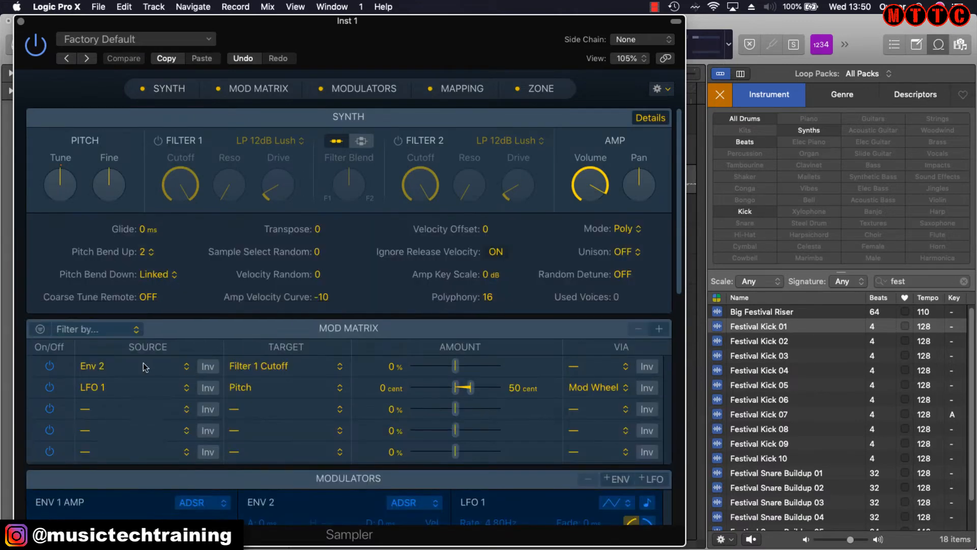
{"action": "left_click", "coordinate": [624, 230]}
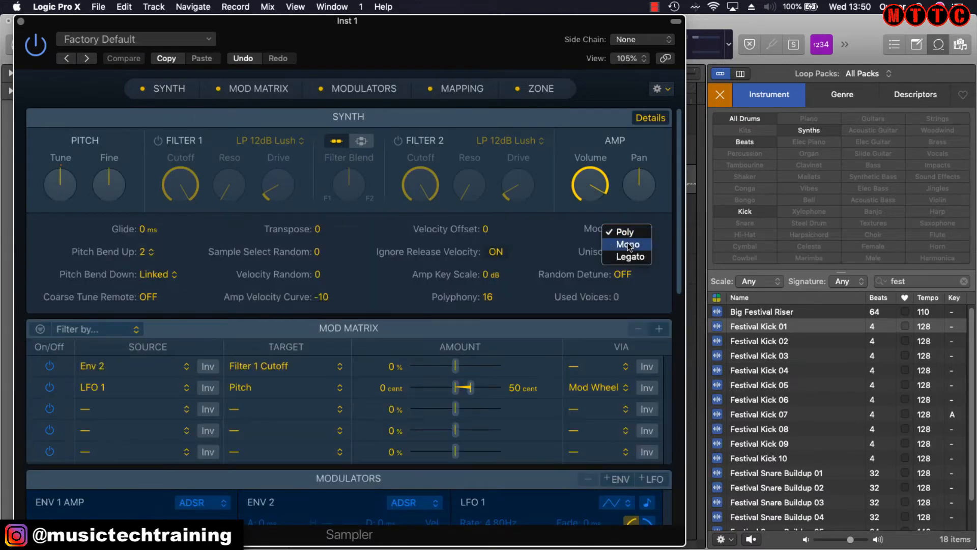
{"action": "left_click", "coordinate": [627, 245]}
{"action": "left_click", "coordinate": [650, 117]}
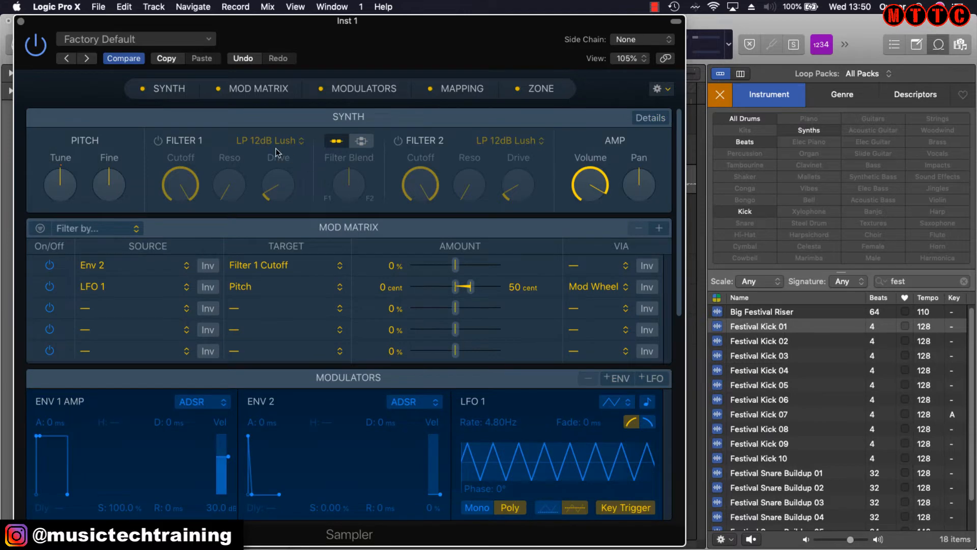
Enable the Sampler's Filter 1 with LP 12dB Lush, lower its cutoff substantially and raise its resonance and drive.
{"action": "left_click", "coordinate": [157, 141]}
{"action": "mouse_move", "coordinate": [186, 178]}
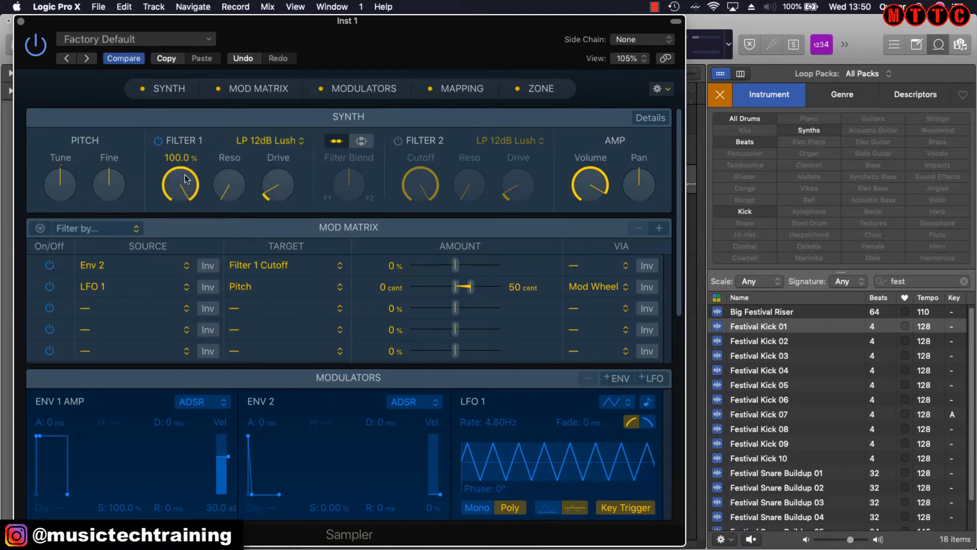
{"action": "left_click_drag", "start_coordinate": [179, 178], "coordinate": [179, 320]}
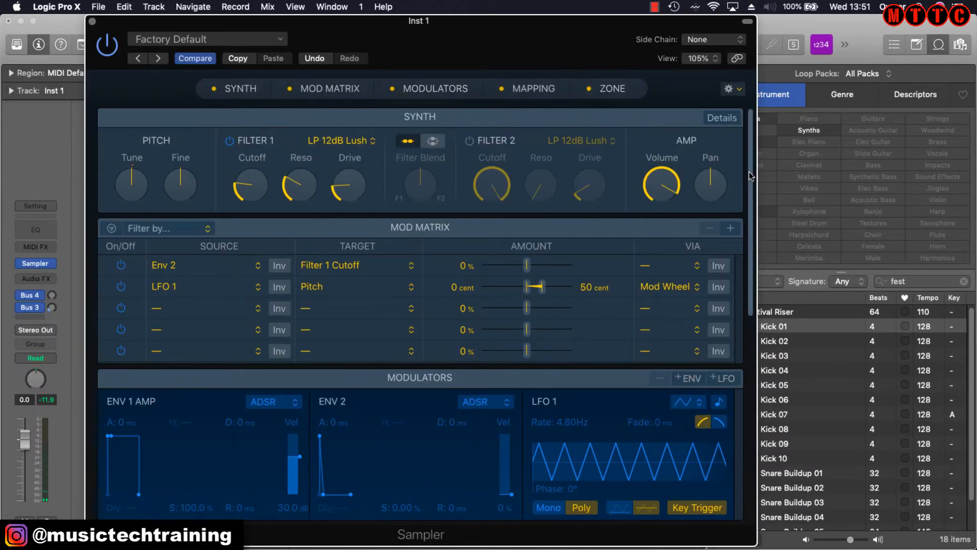
Set the Festival Kick 01 zone's loop mode to No Loop and shorten its sample end to about 9772.
{"action": "left_click_drag", "start_coordinate": [751, 176], "coordinate": [750, 528]}
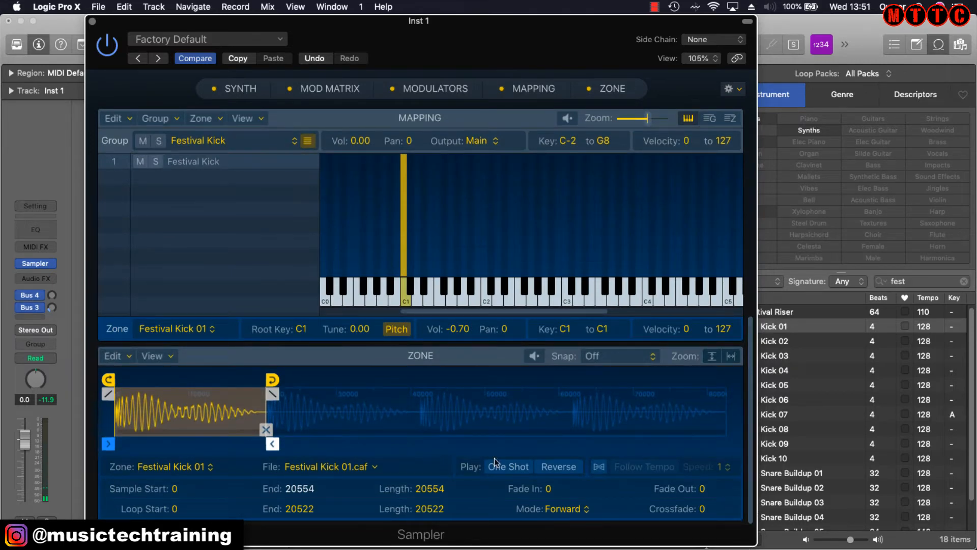
{"action": "left_click", "coordinate": [585, 509]}
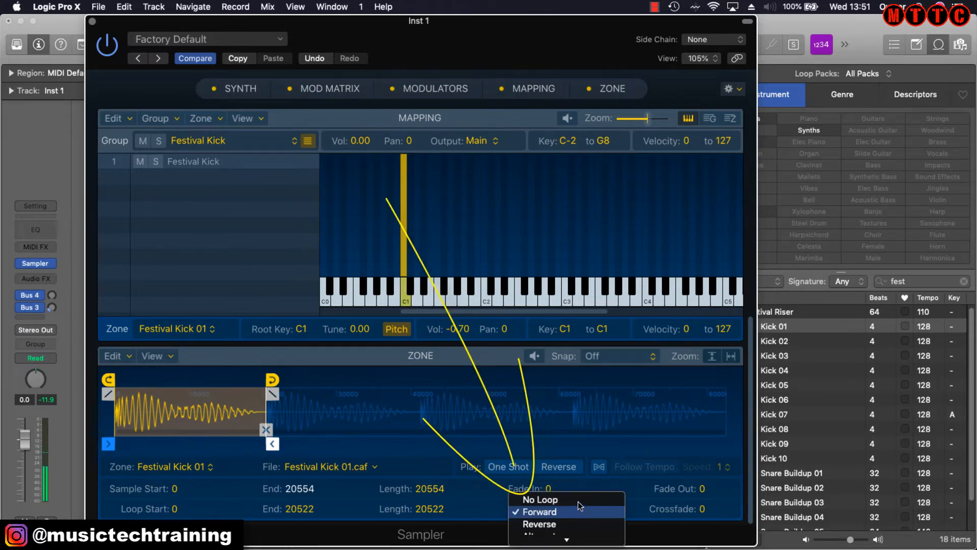
{"action": "left_click", "coordinate": [580, 500]}
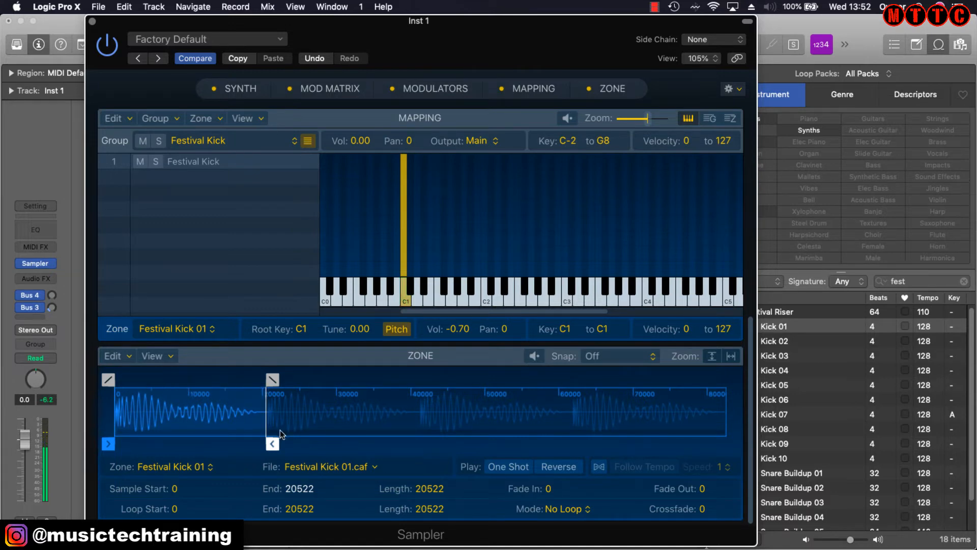
{"action": "left_click_drag", "start_coordinate": [272, 443], "coordinate": [192, 444]}
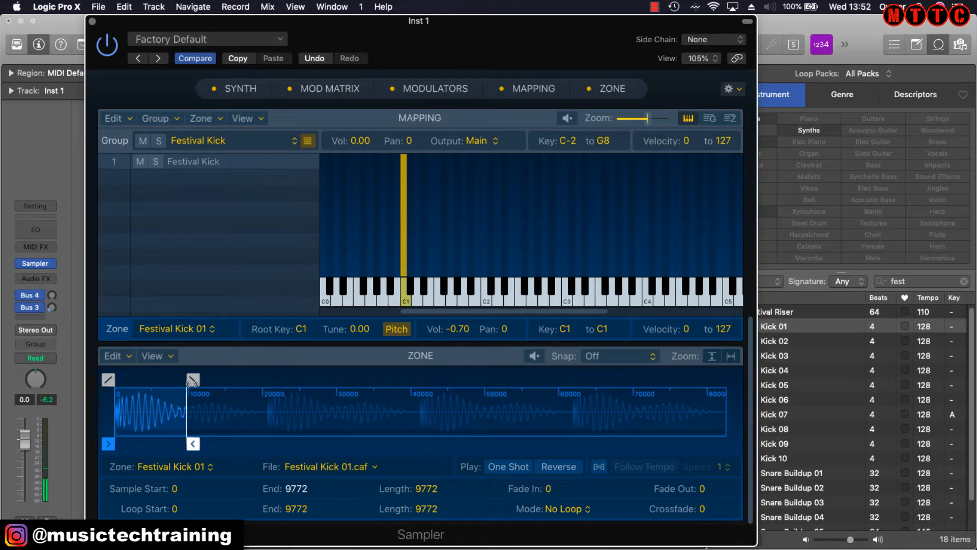
Give the Festival Kick 01 zone a fade out of 2354, enable its Flex mode and set its speed to ½.
{"action": "left_click_drag", "start_coordinate": [193, 380], "coordinate": [175, 379]}
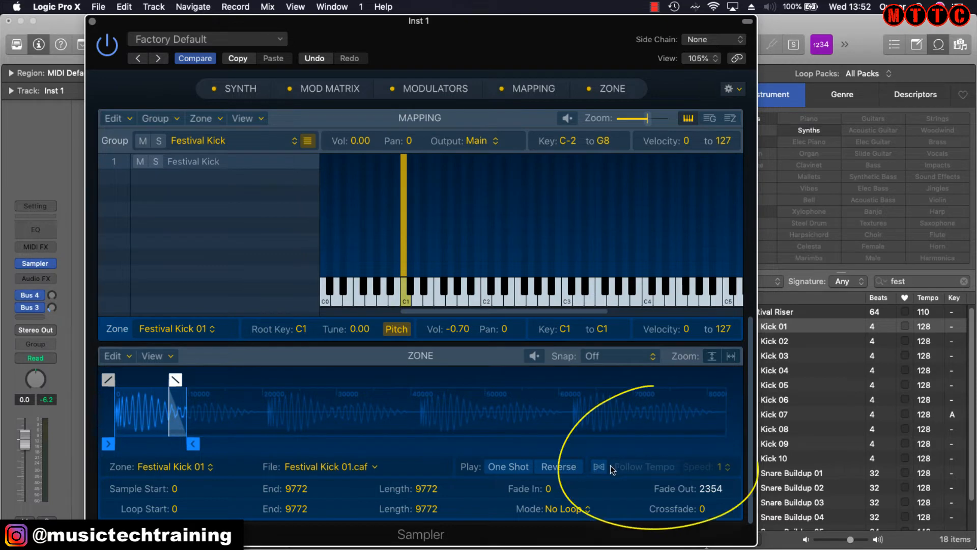
{"action": "left_click", "coordinate": [600, 467]}
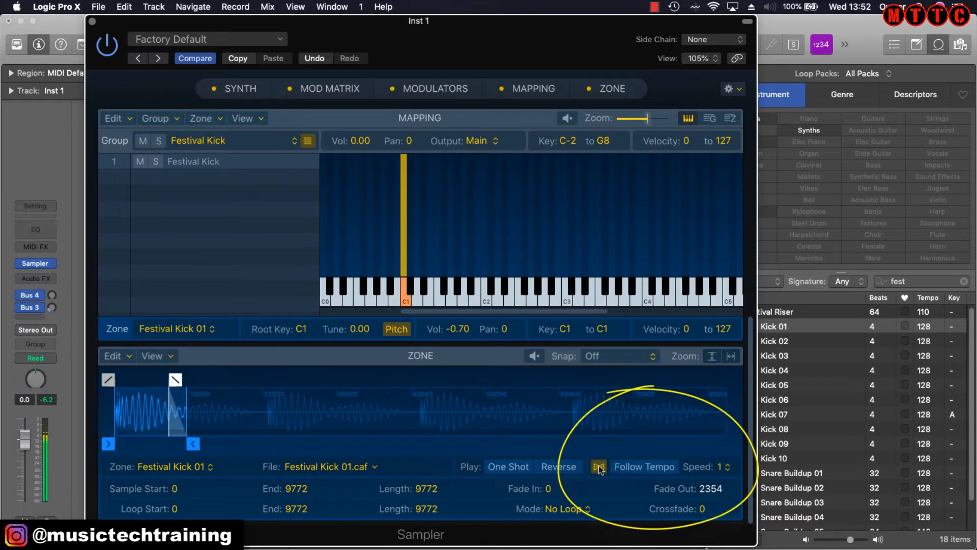
{"action": "left_click", "coordinate": [723, 470]}
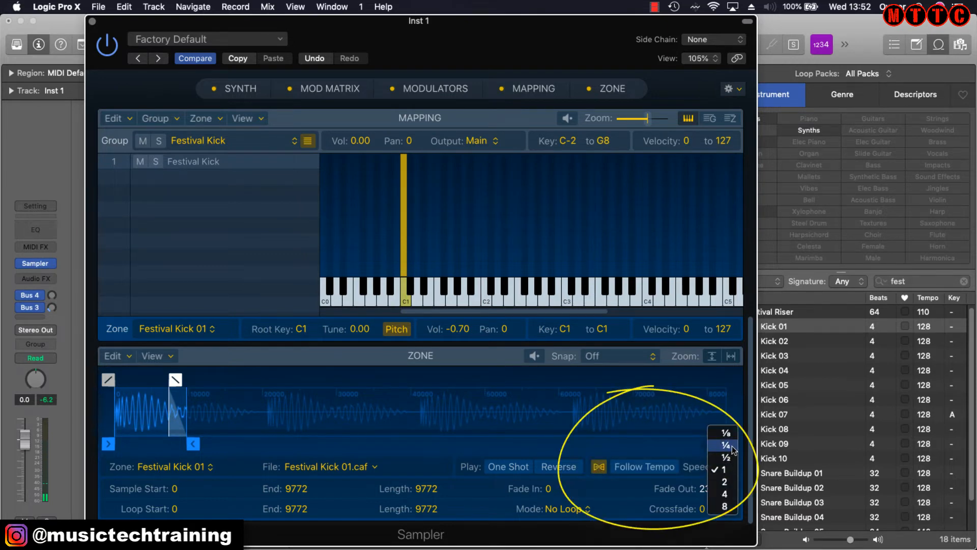
{"action": "left_click", "coordinate": [726, 457]}
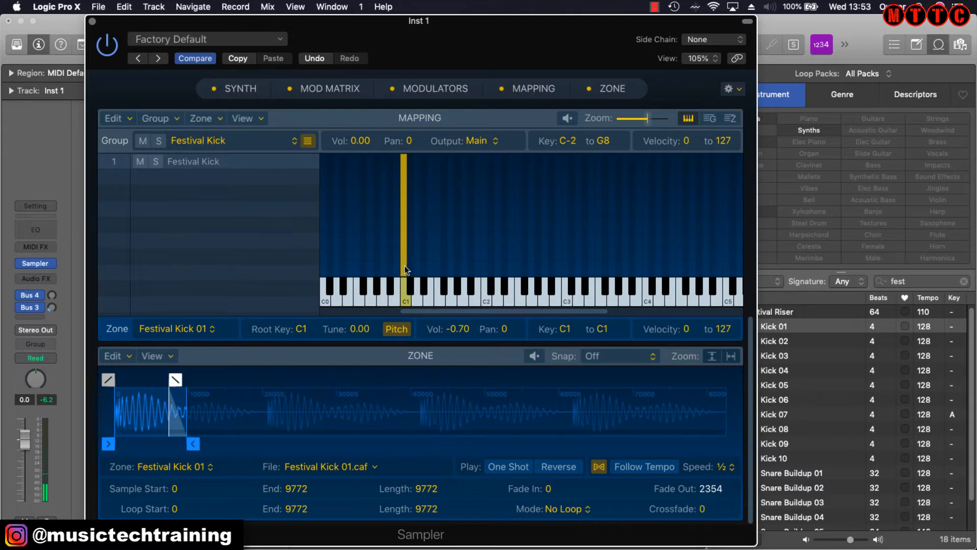
Widen the Festival Kick 01 zone's key range down to F0 and up past D#1.
{"action": "left_click_drag", "start_coordinate": [405, 266], "coordinate": [354, 266]}
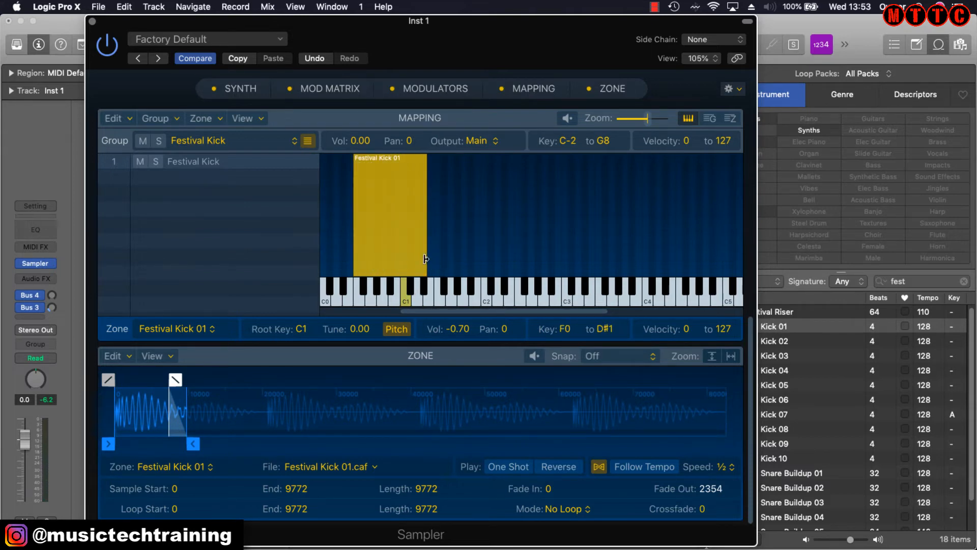
{"action": "left_click_drag", "start_coordinate": [426, 258], "coordinate": [443, 261]}
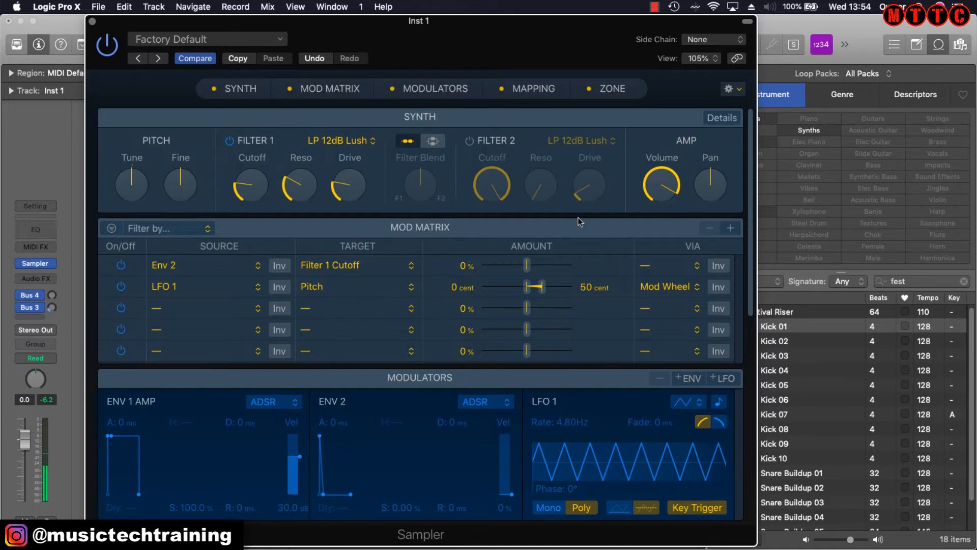
{"action": "mouse_move", "coordinate": [355, 200]}
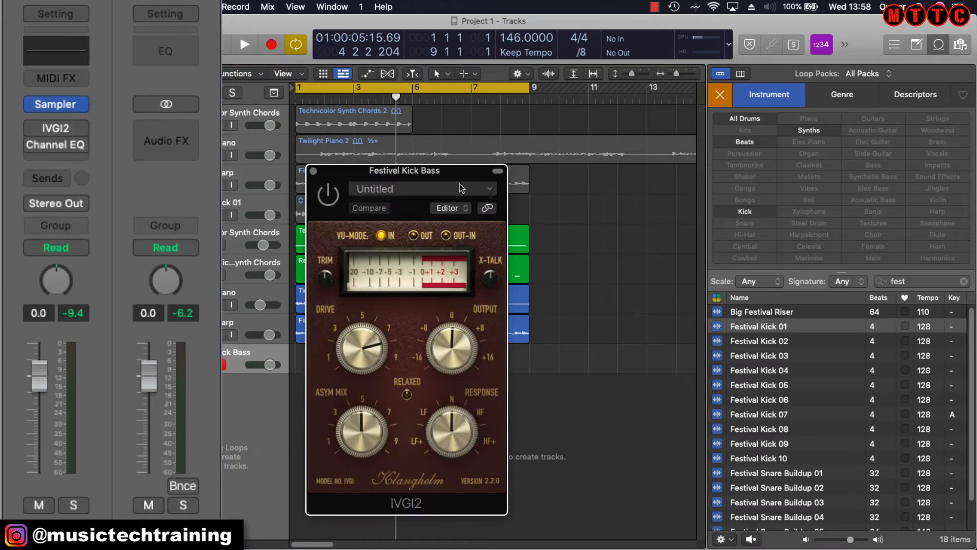
Compare the Festivel Kick Bass sound by toggling IVGI2 with the Channel EQ open beside it, and close the IVGI2 window.
{"action": "left_click_drag", "start_coordinate": [455, 175], "coordinate": [580, 24]}
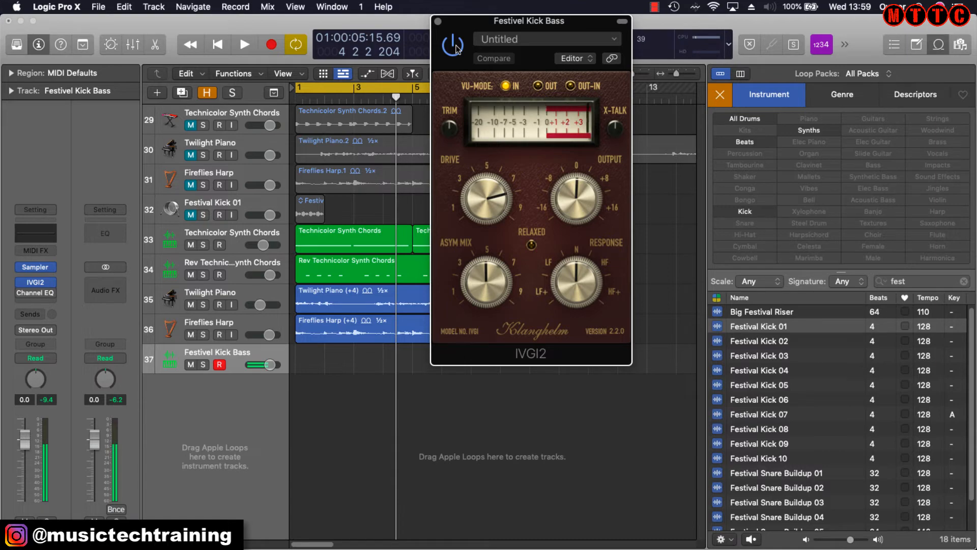
{"action": "mouse_move", "coordinate": [23, 295]}
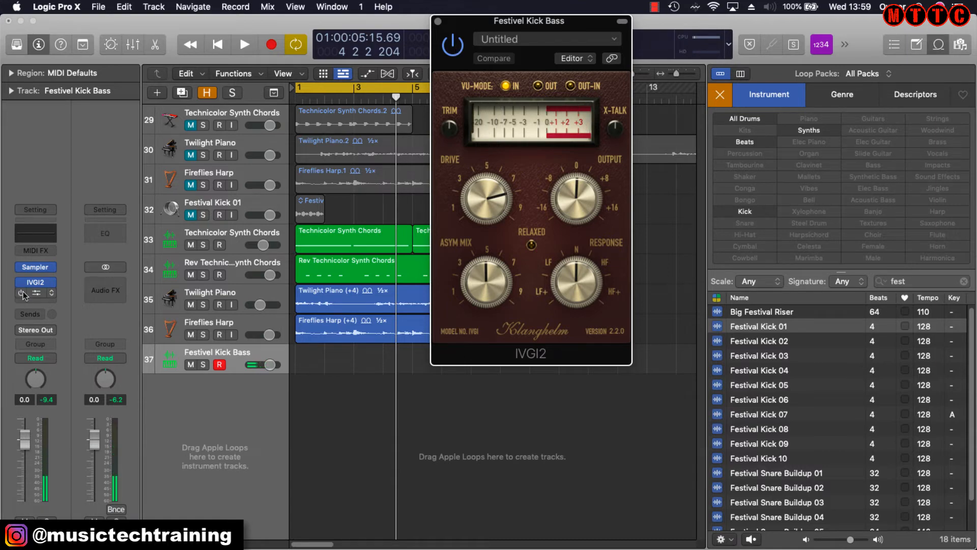
{"action": "left_click", "coordinate": [36, 295]}
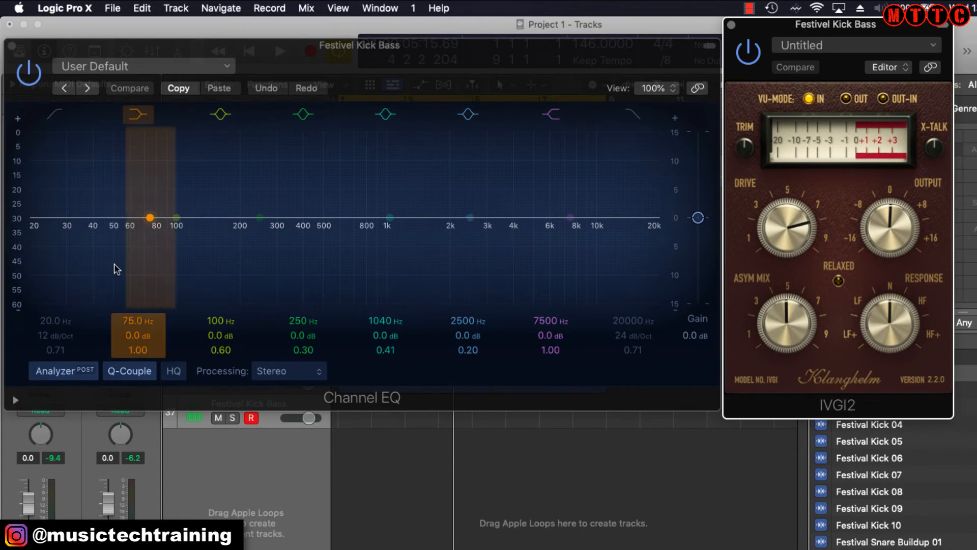
{"action": "left_click", "coordinate": [748, 53]}
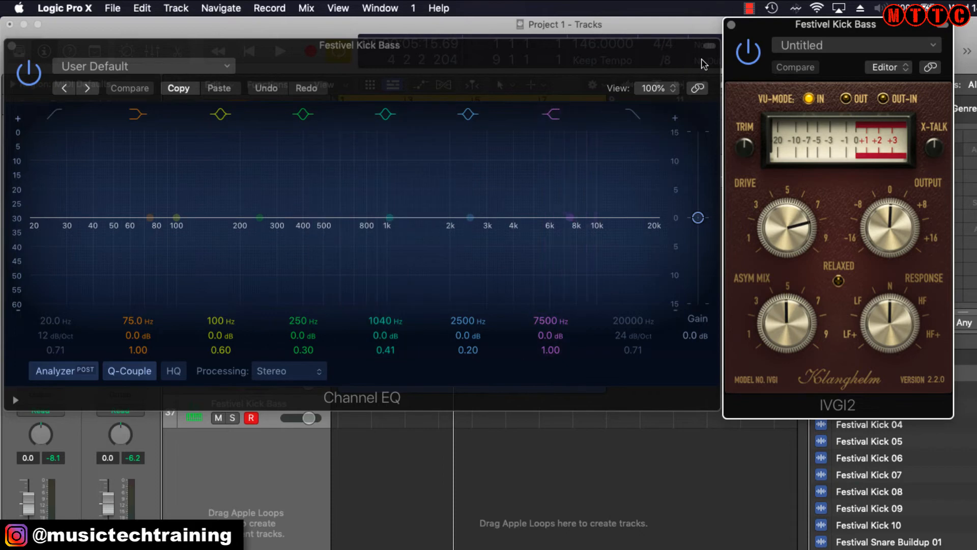
{"action": "left_click", "coordinate": [731, 25]}
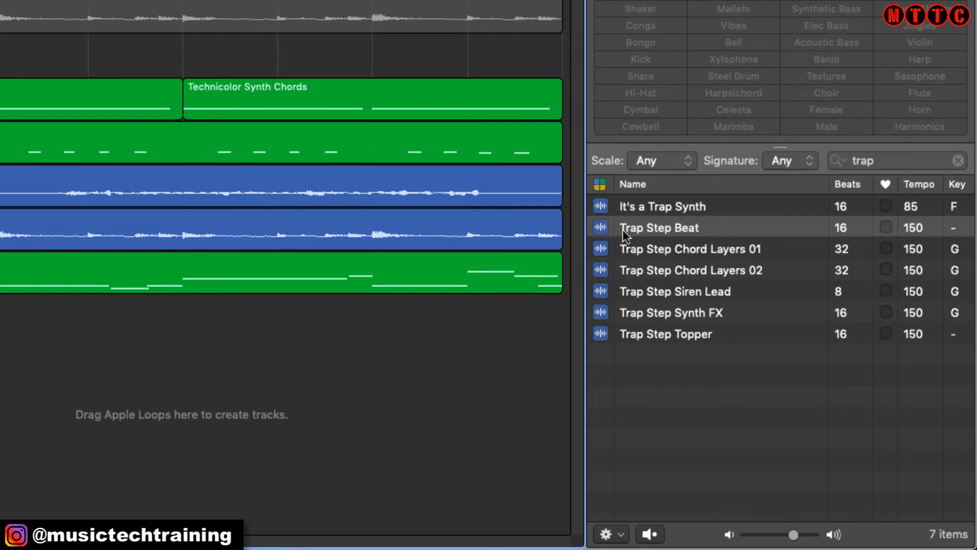
Load the Trap Step Beat loop onto a new Quick Sampler (Optimized) track and audition its first slice.
{"action": "left_click", "coordinate": [649, 230]}
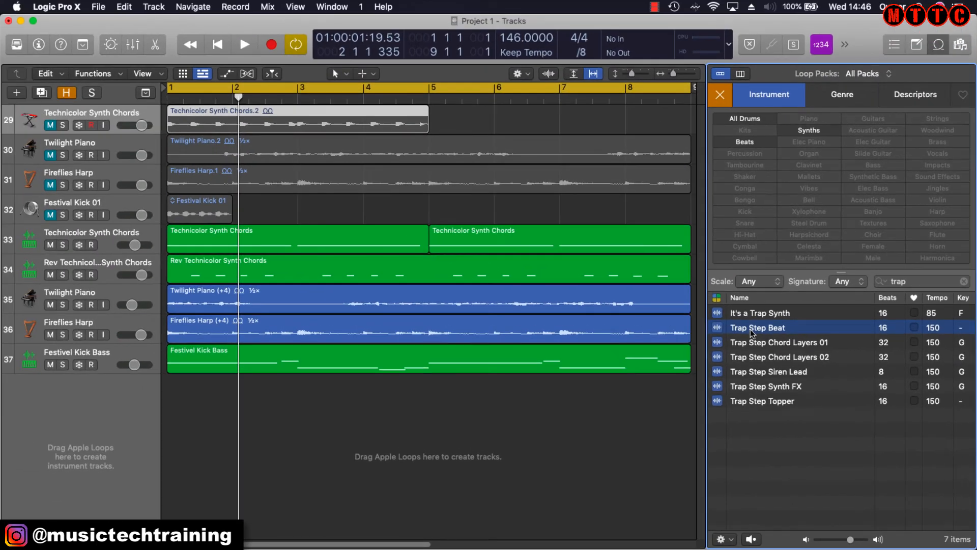
{"action": "left_click_drag", "start_coordinate": [750, 329], "coordinate": [118, 422]}
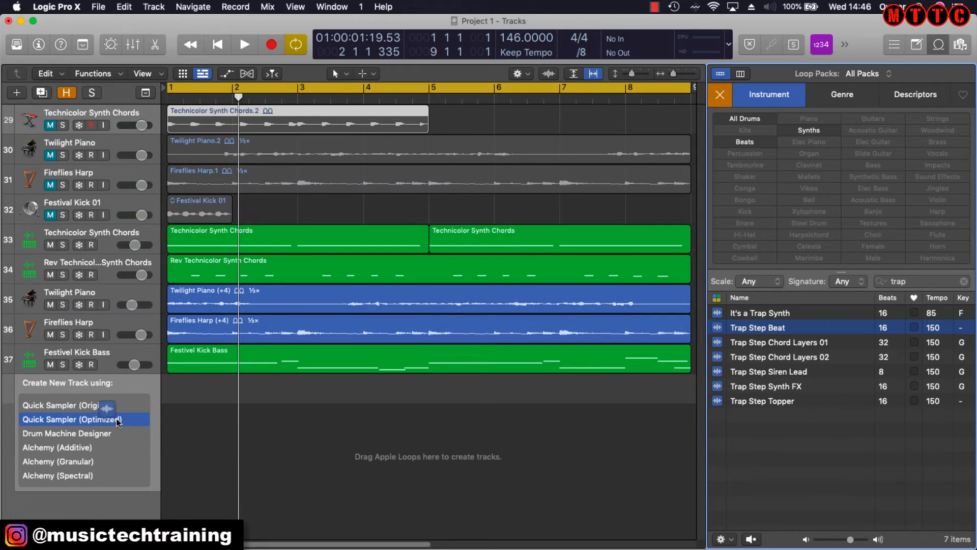
{"action": "left_click_drag", "start_coordinate": [118, 422], "coordinate": [117, 422]}
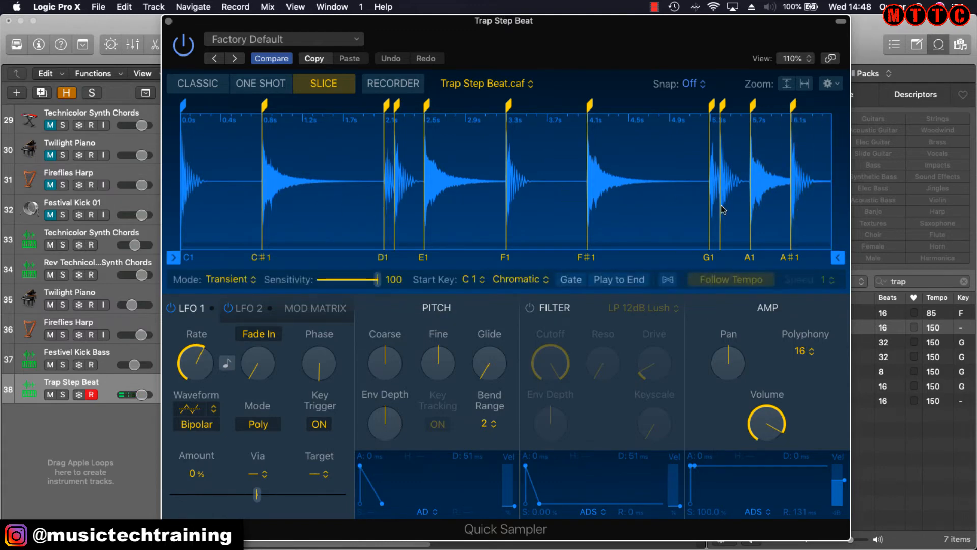
{"action": "left_click", "coordinate": [188, 205]}
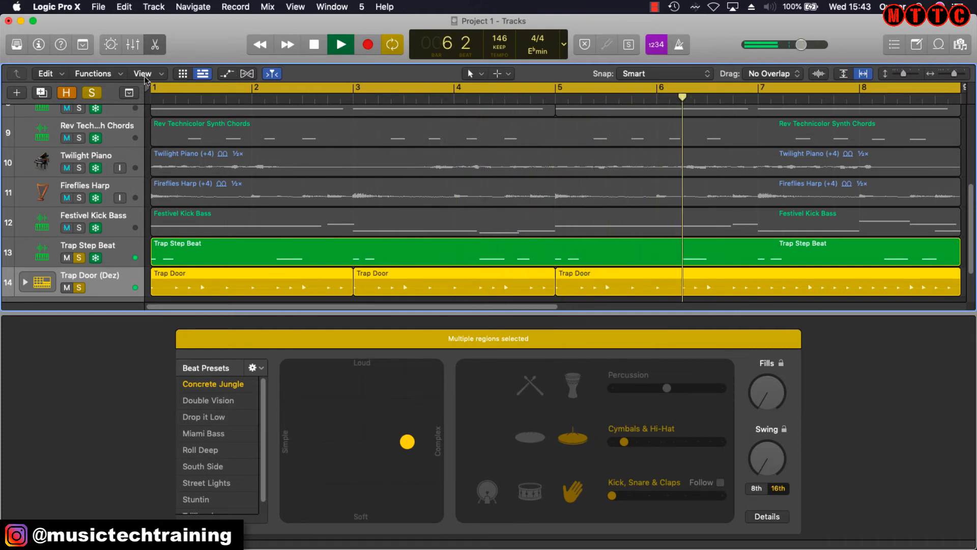
Turn off soloing to hear the full beat with the Trap Door drummer, and stop playback.
{"action": "left_click", "coordinate": [92, 93]}
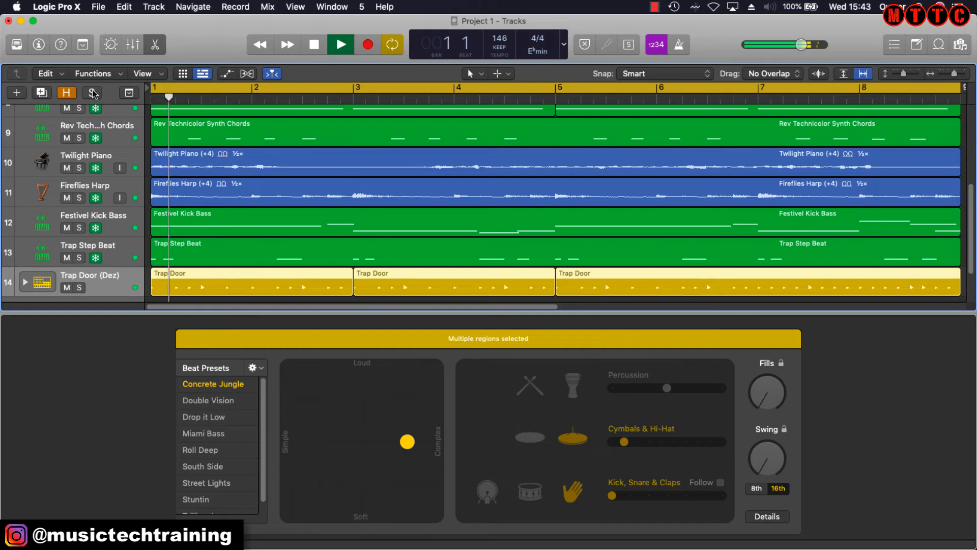
{"action": "key", "text": "space"}
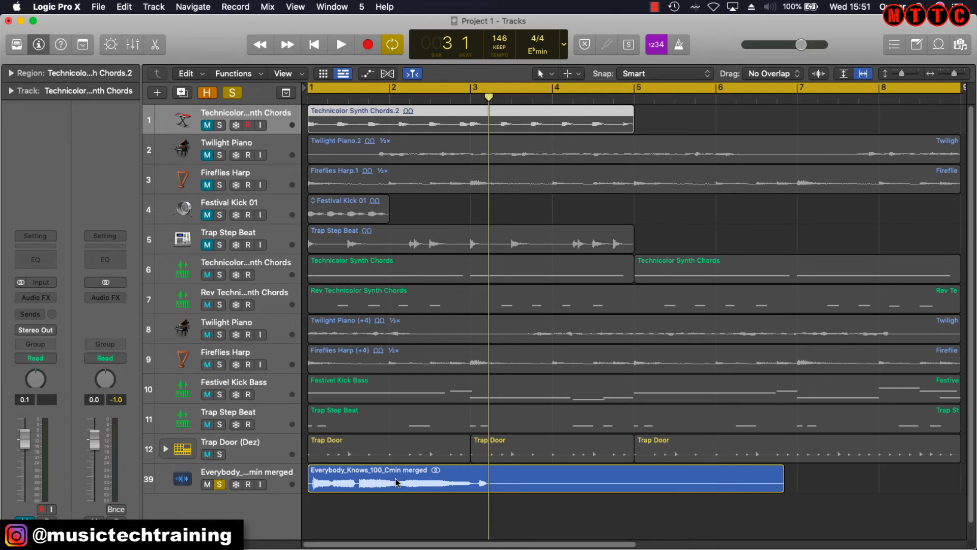
Play the soloed Everybody_Knows_100_Cmin merged vocal from the start of the project and stop it.
{"action": "key", "text": "Return"}
{"action": "key", "text": "space"}
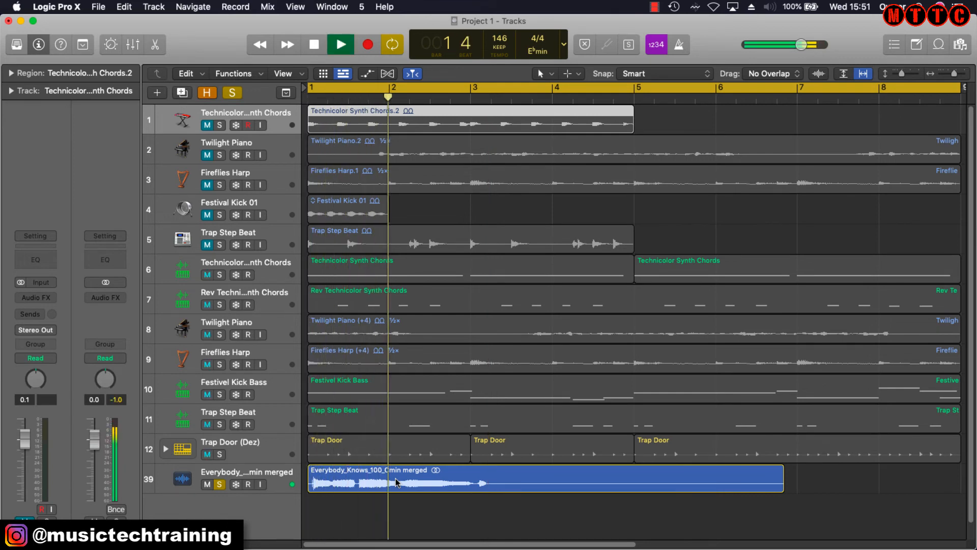
{"action": "key", "text": "space"}
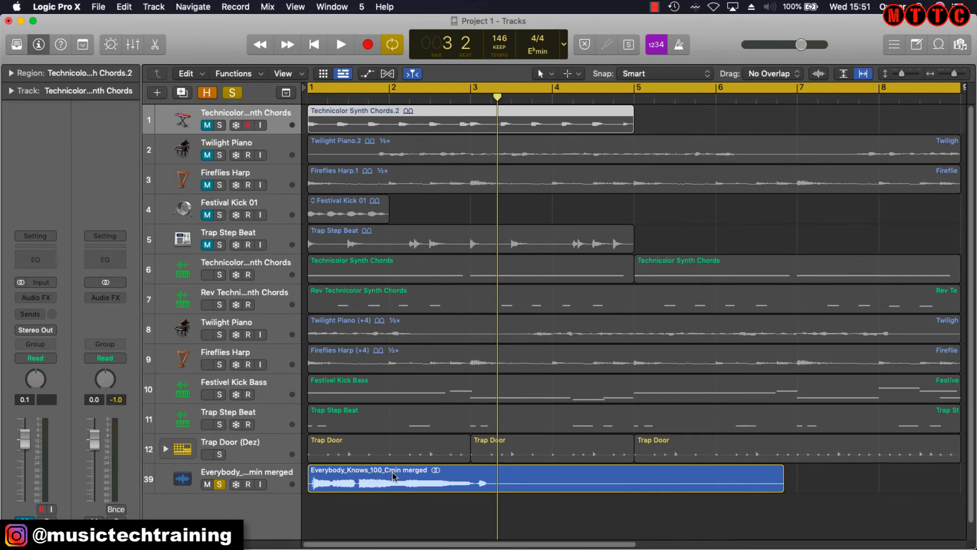
Search the loops for "every", preview Everybody_Knows_100_Cmin merged and load it into a Quick Sampler track.
{"action": "left_click", "coordinate": [341, 487]}
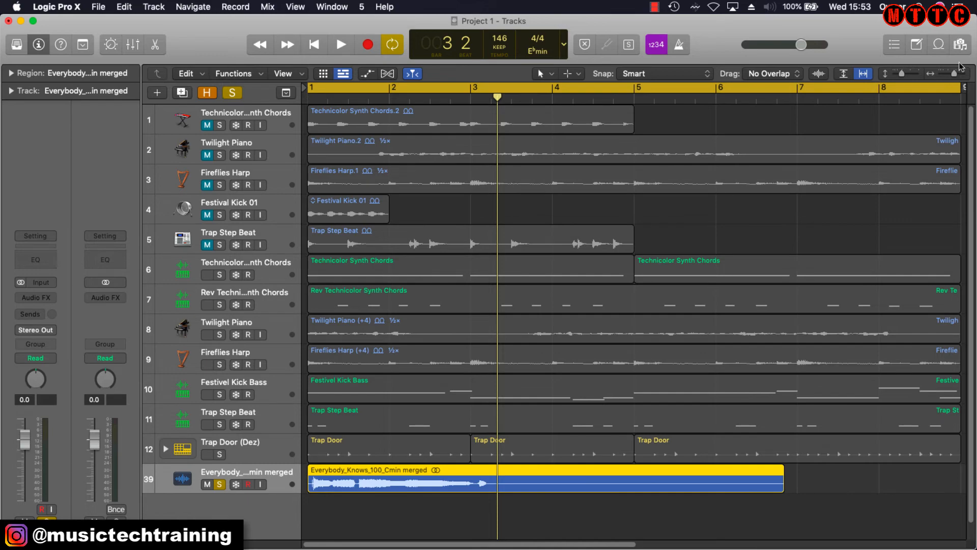
{"action": "left_click", "coordinate": [938, 45]}
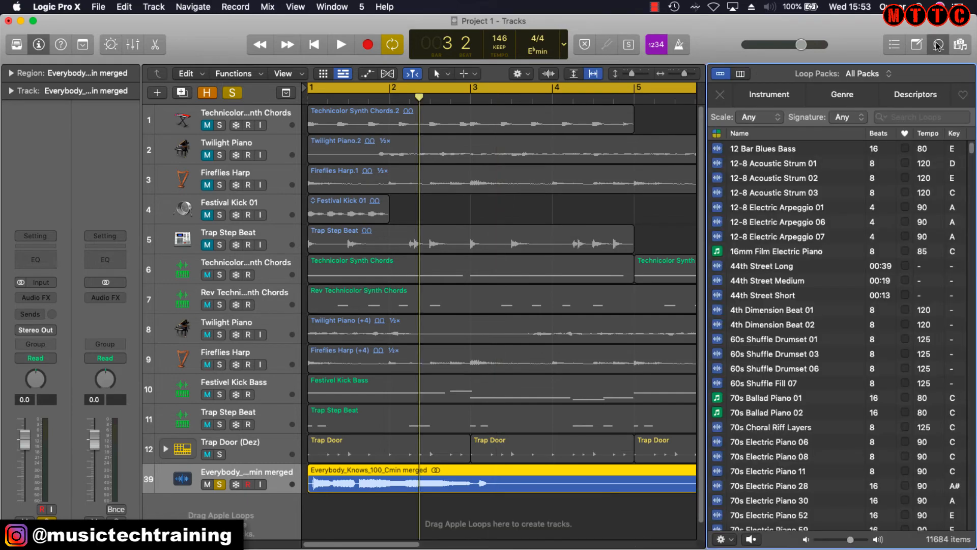
{"action": "left_click", "coordinate": [925, 113]}
{"action": "type", "text": "eve"}
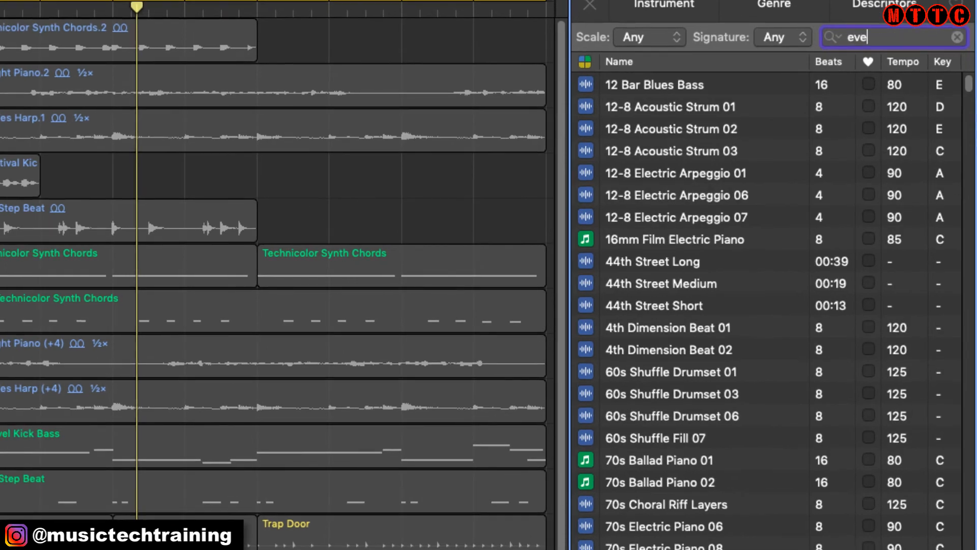
{"action": "type", "text": "ry"}
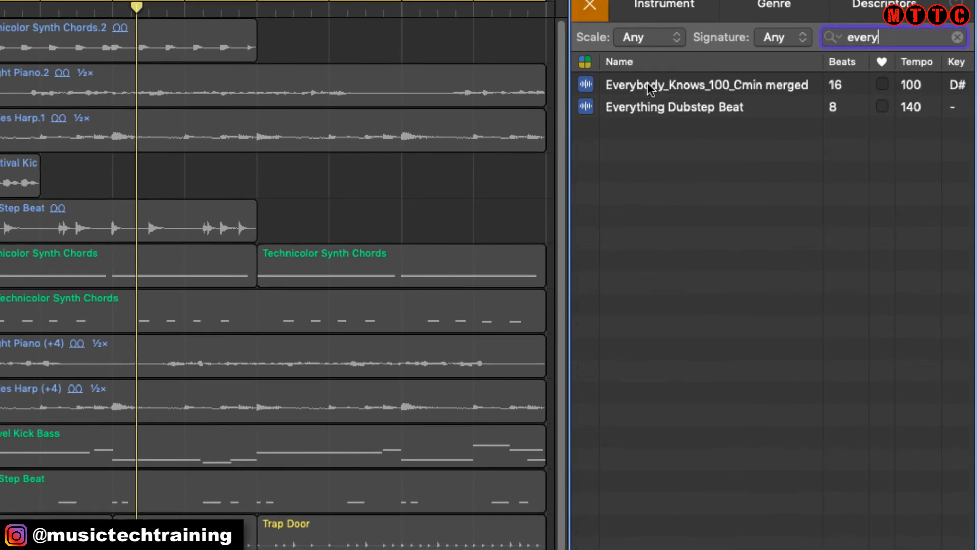
{"action": "left_click", "coordinate": [647, 84]}
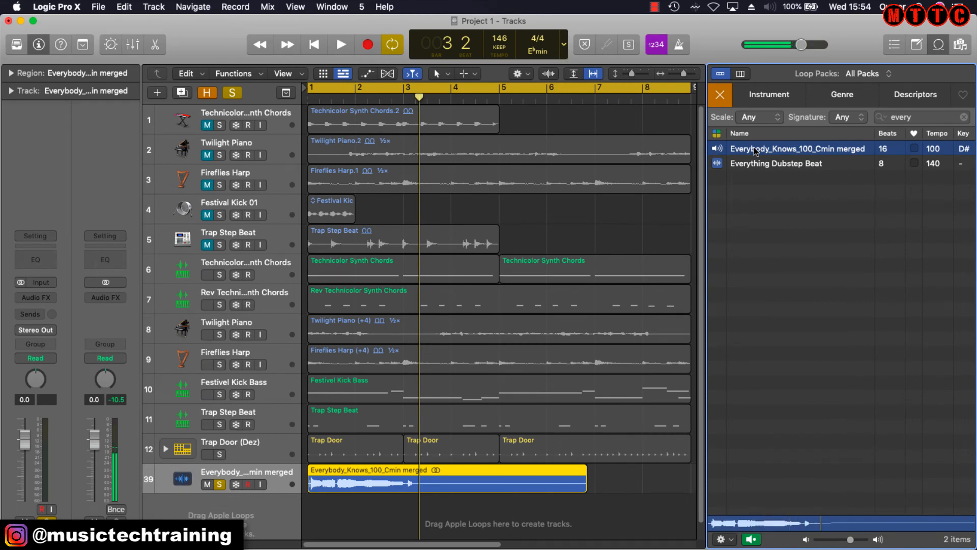
{"action": "left_click_drag", "start_coordinate": [754, 151], "coordinate": [241, 468]}
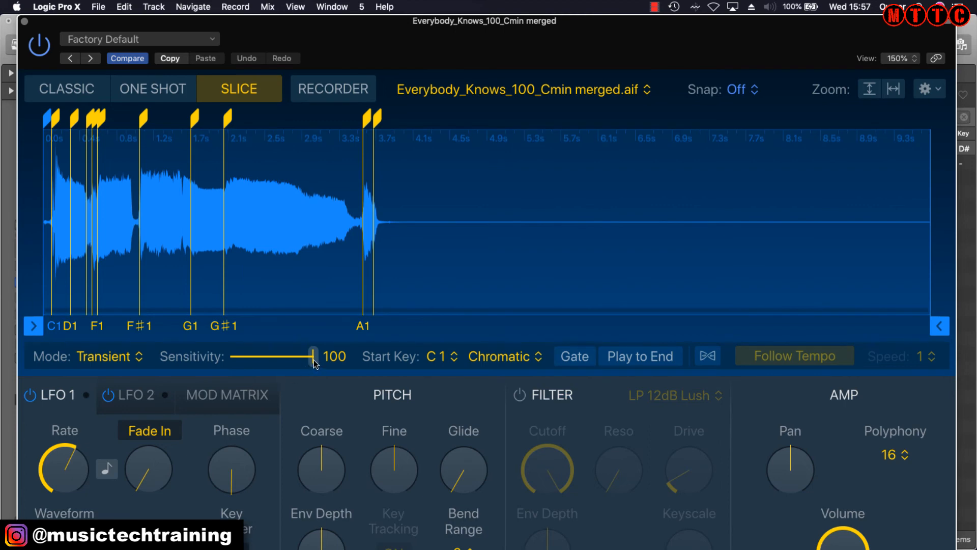
Lower the vocal's transient slicing sensitivity to 34 and add a slice marker at about 2.01 s, nudged slightly earlier.
{"action": "left_click_drag", "start_coordinate": [314, 363], "coordinate": [260, 359]}
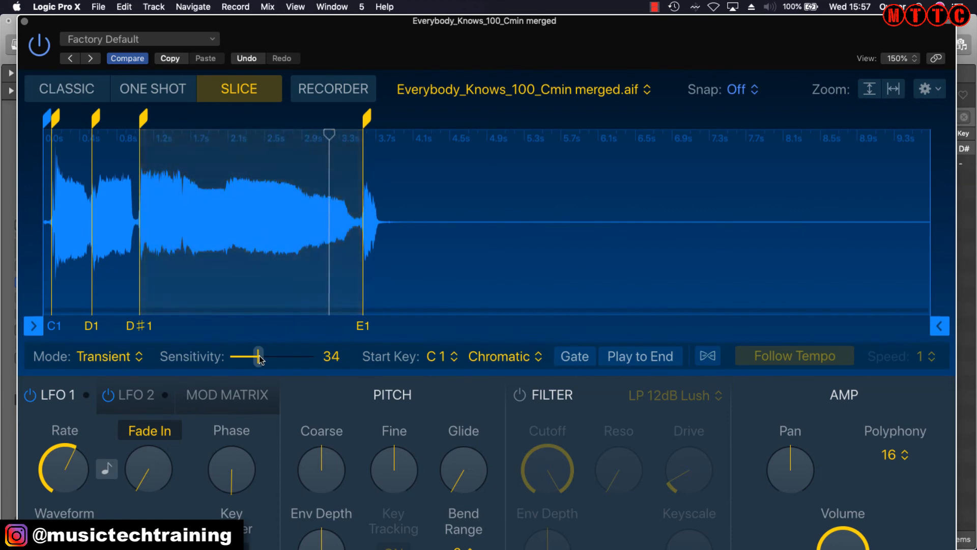
{"action": "left_click", "coordinate": [229, 170]}
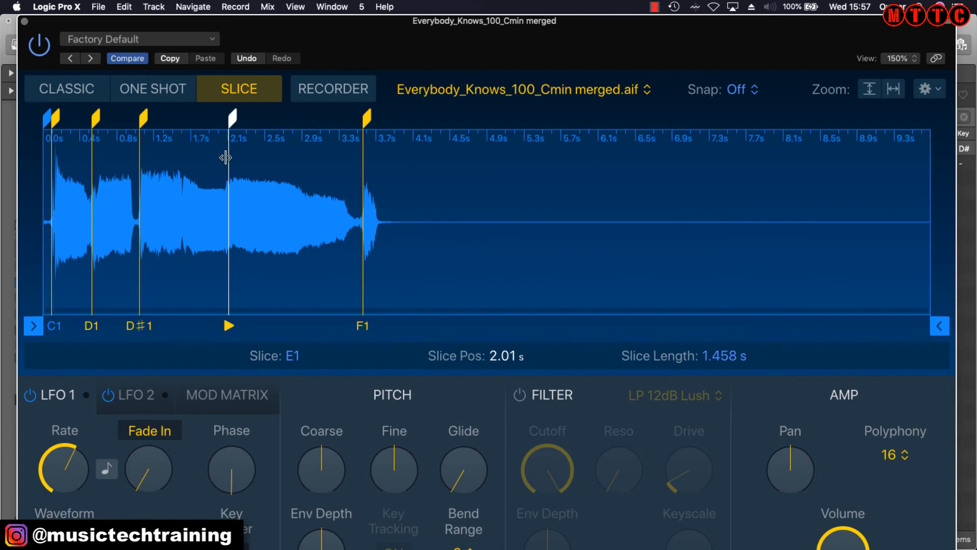
{"action": "left_click_drag", "start_coordinate": [225, 157], "coordinate": [222, 156]}
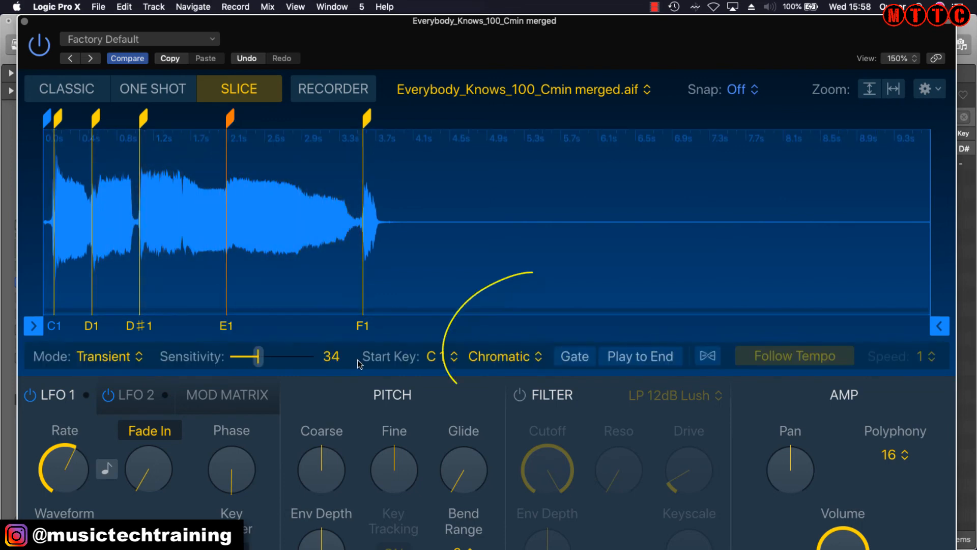
Map the vocal slices to White keys starting at B0, and turn on Gate and Flex with Follow Tempo.
{"action": "left_click", "coordinate": [455, 360]}
{"action": "left_click", "coordinate": [577, 361]}
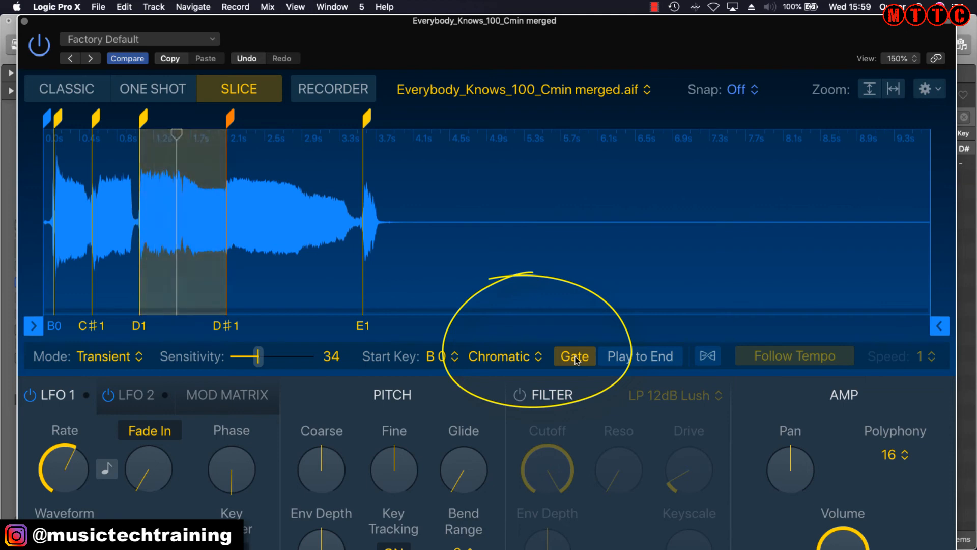
{"action": "left_click", "coordinate": [707, 358]}
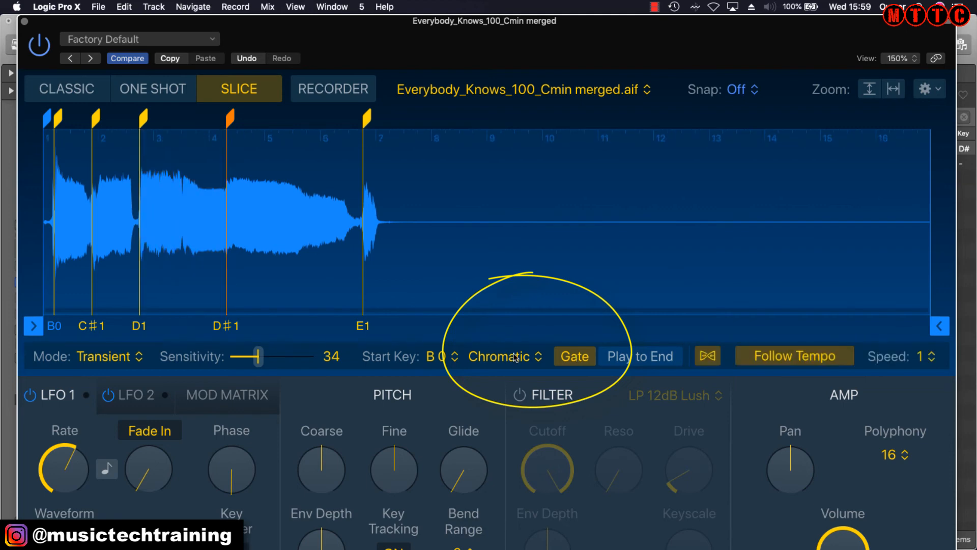
{"action": "left_click", "coordinate": [502, 358]}
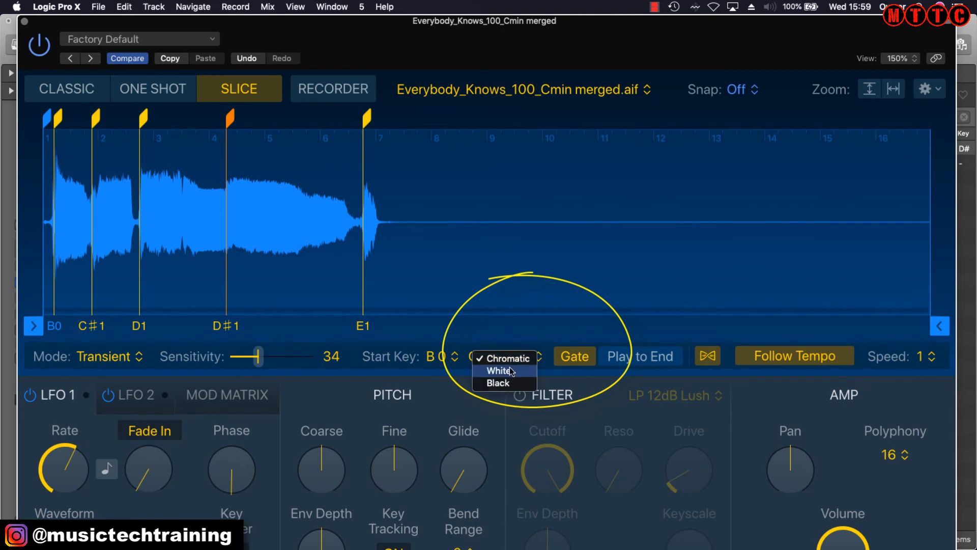
{"action": "left_click", "coordinate": [511, 371]}
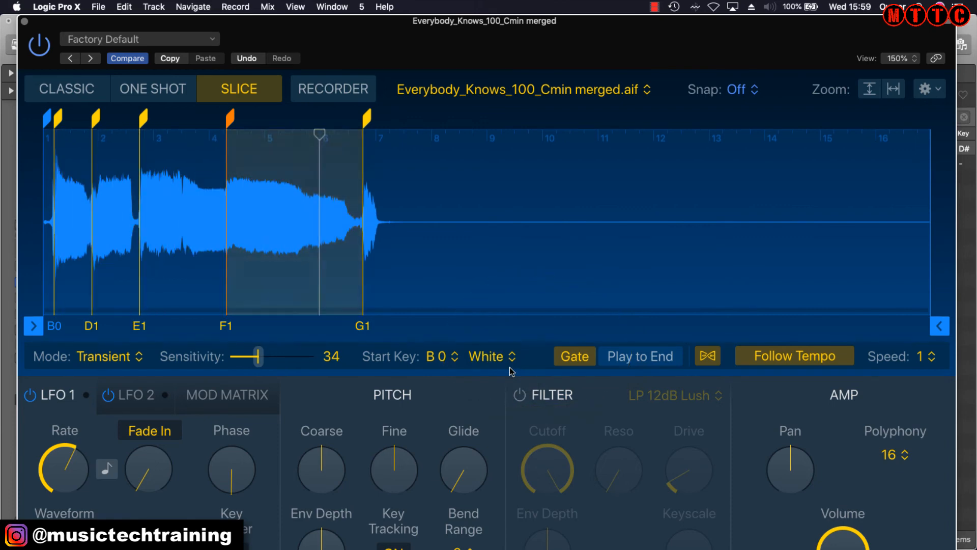
Set the vocal sampler's polyphony to Mono and switch on its filter.
{"action": "left_click", "coordinate": [949, 21]}
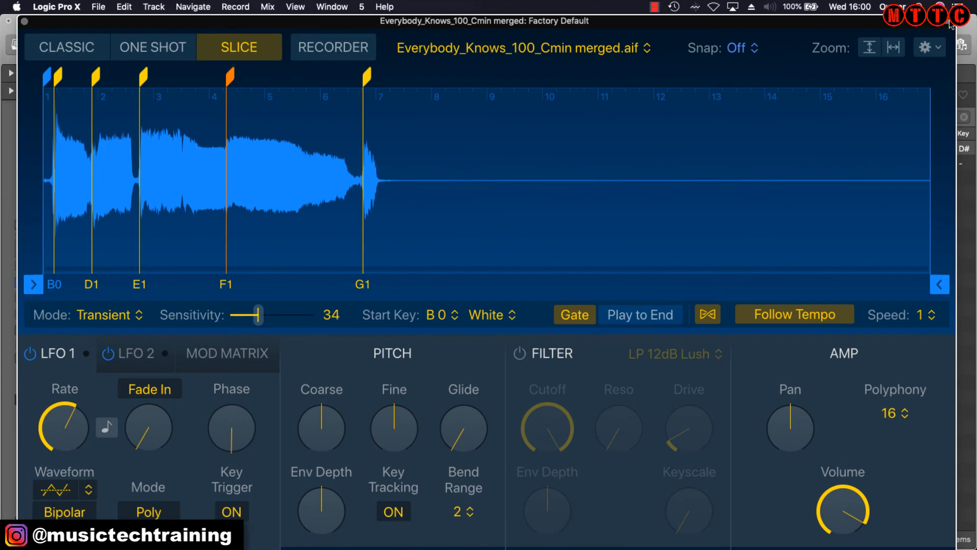
{"action": "left_click", "coordinate": [895, 415]}
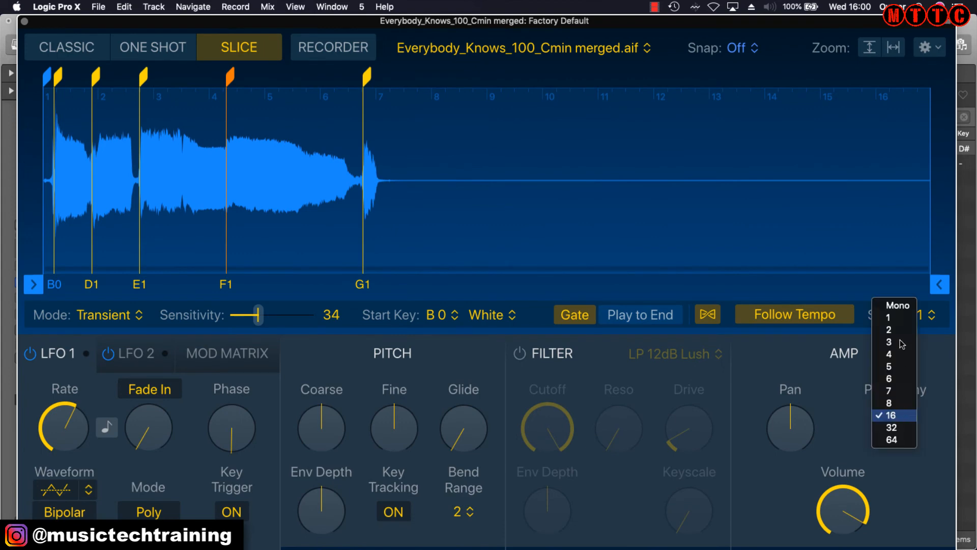
{"action": "left_click", "coordinate": [899, 305]}
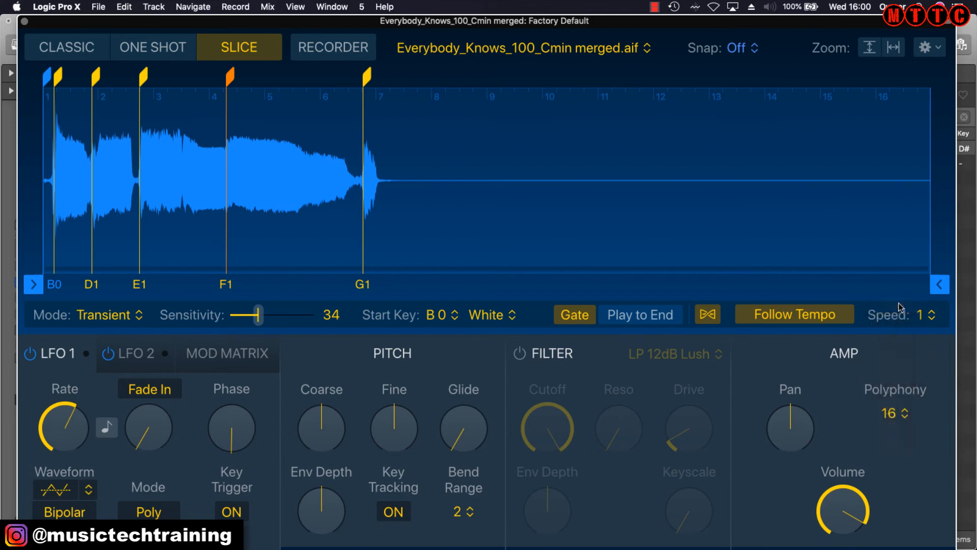
{"action": "left_click", "coordinate": [519, 355]}
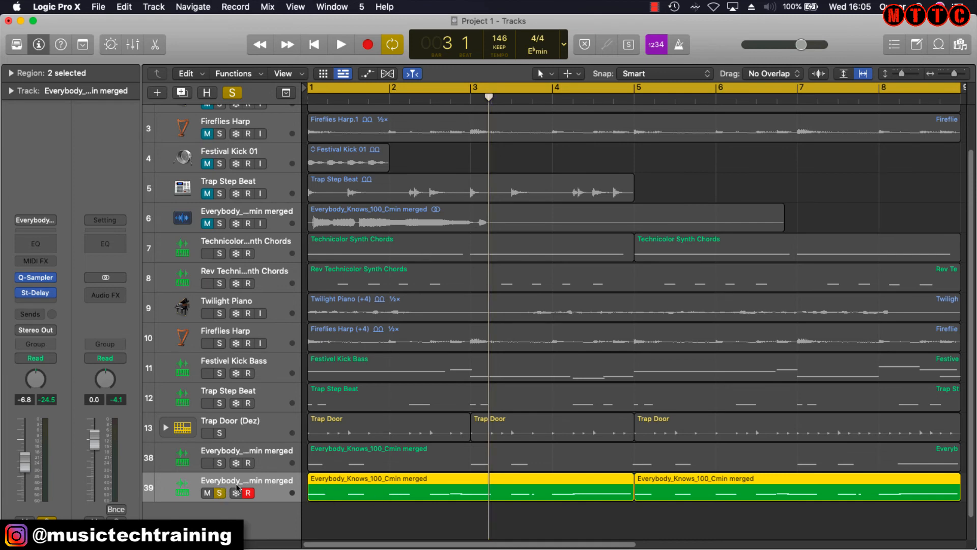
Unsolo the second vocal chop on track 39, then play the original Technicolor Synth Chords loop soloed and unsolo it.
{"action": "left_click", "coordinate": [220, 492]}
{"action": "scroll", "coordinate": [972, 157], "scroll_direction": "up", "scroll_amount": 3}
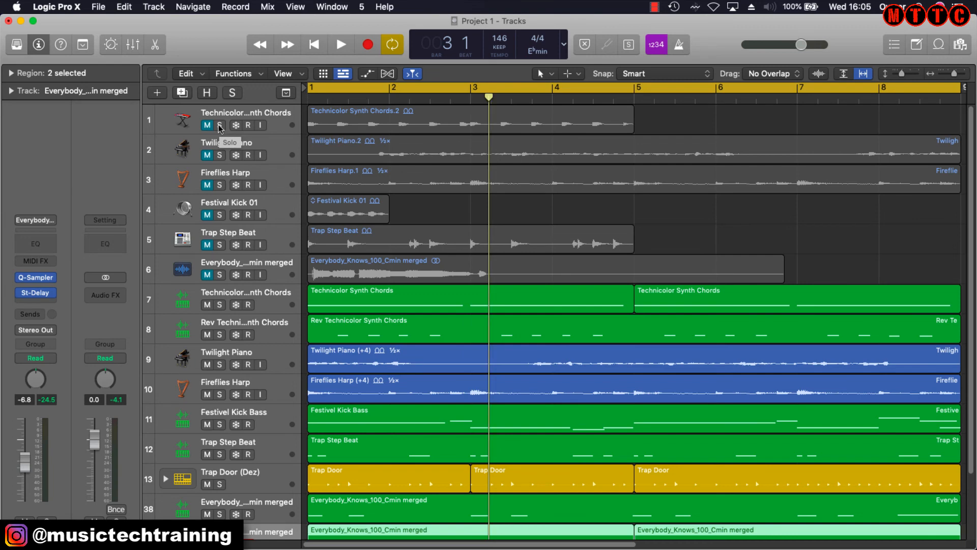
{"action": "left_click", "coordinate": [220, 125]}
{"action": "key", "text": "space"}
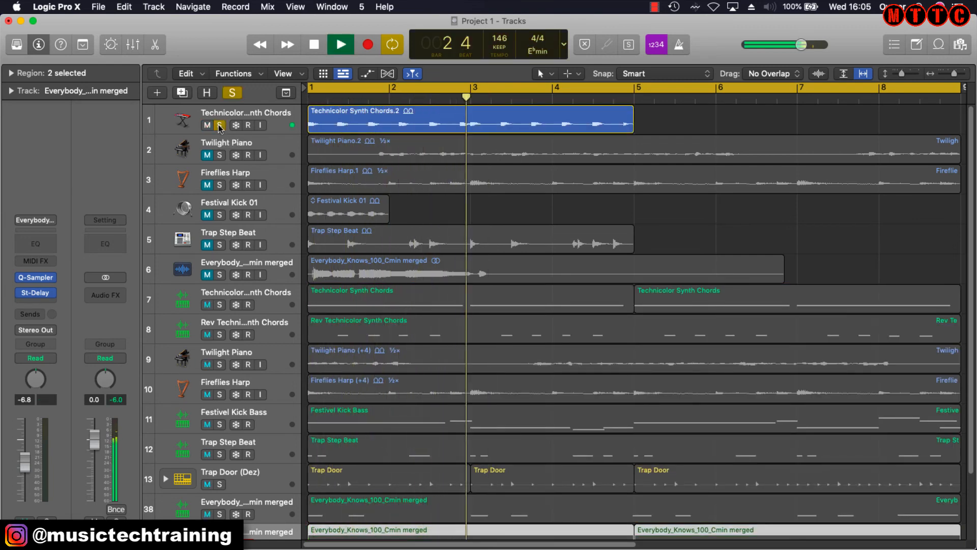
{"action": "key", "text": "space"}
{"action": "left_click", "coordinate": [220, 125]}
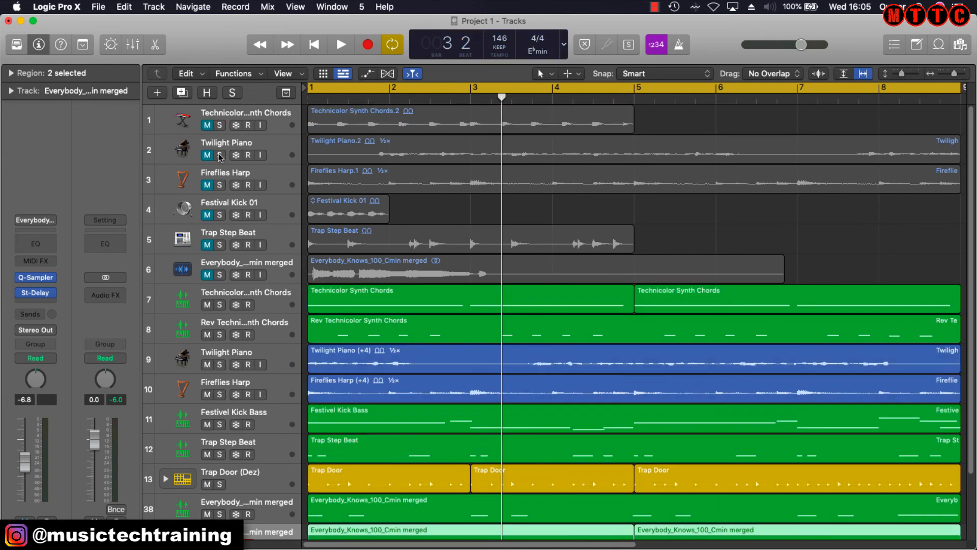
Play the original Twilight Piano loop soloed from the start of the project, then stop and unsolo it.
{"action": "left_click", "coordinate": [219, 155]}
{"action": "key", "text": "Return"}
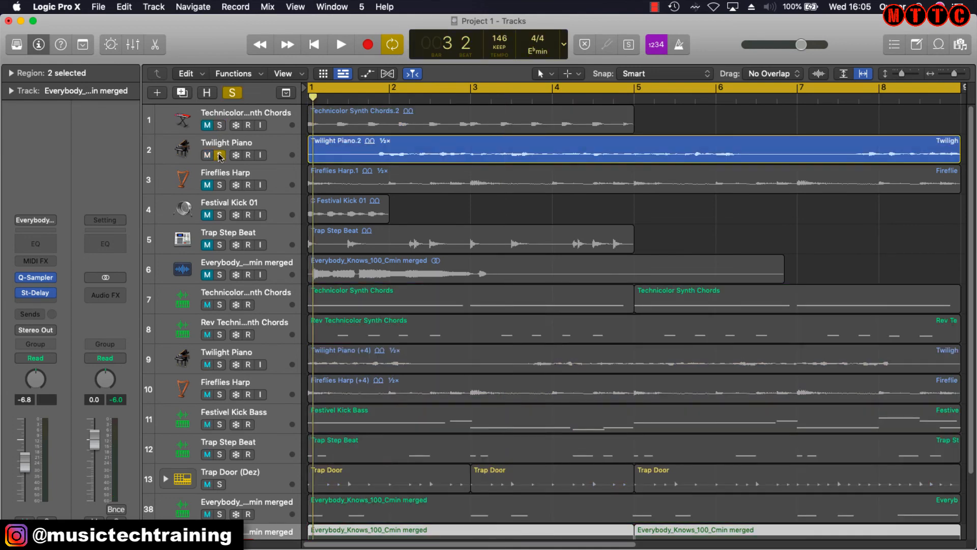
{"action": "key", "text": "space"}
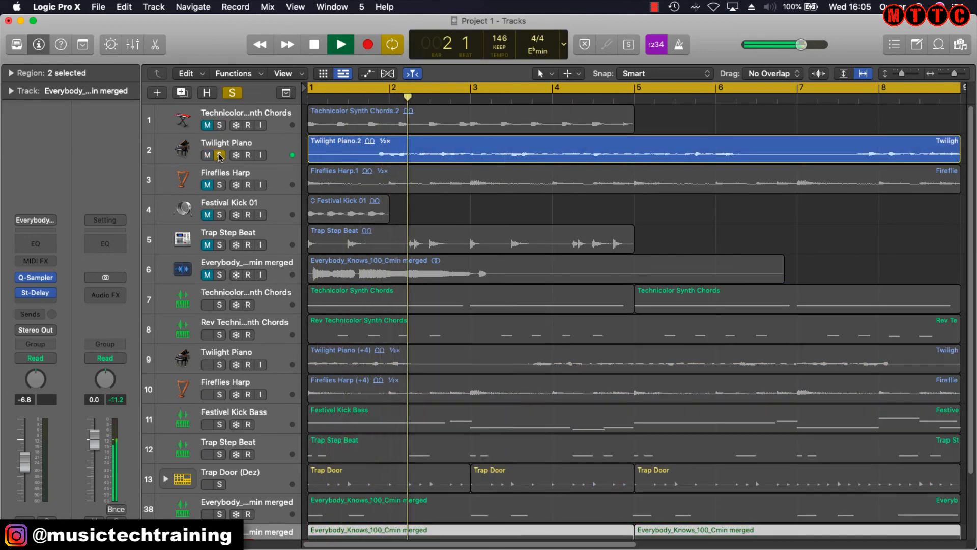
{"action": "left_click", "coordinate": [220, 155]}
{"action": "key", "text": "space"}
Solo the original Fireflies Harp loop, play it, then stop and unsolo it.
{"action": "left_click", "coordinate": [220, 185]}
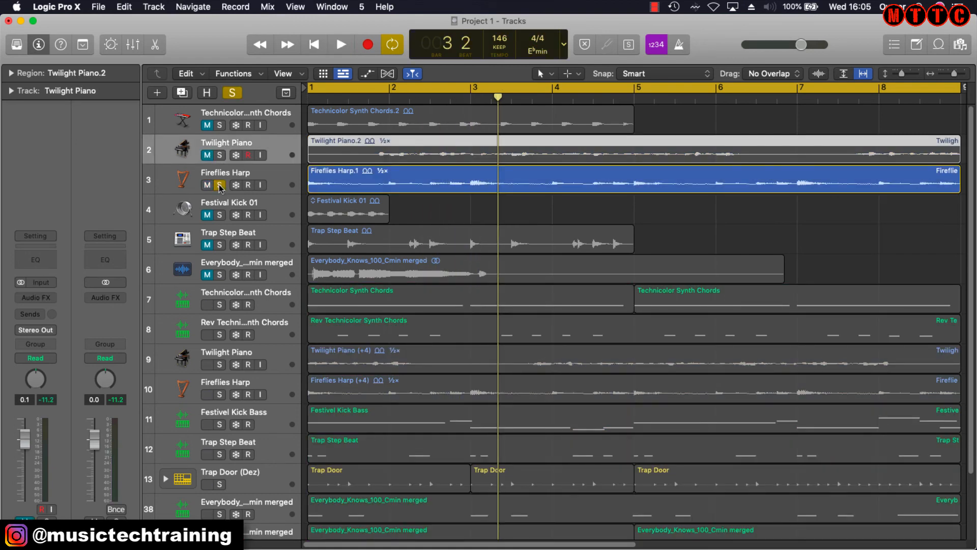
{"action": "key", "text": "space"}
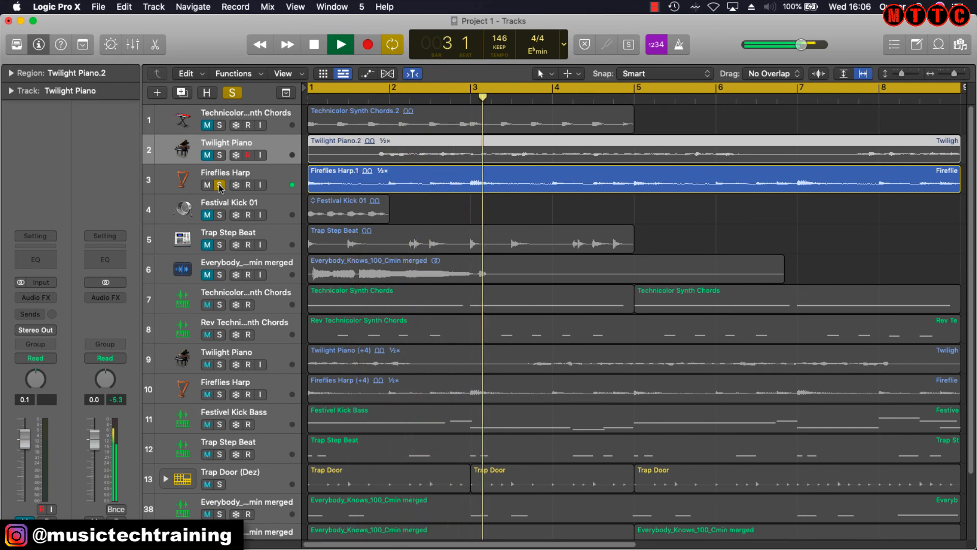
{"action": "key", "text": "space"}
{"action": "left_click", "coordinate": [220, 185]}
Audition the original Festival Kick 01 and Trap Step Beat loops one at a time in solo, leaving both unsoloed.
{"action": "left_click", "coordinate": [220, 214]}
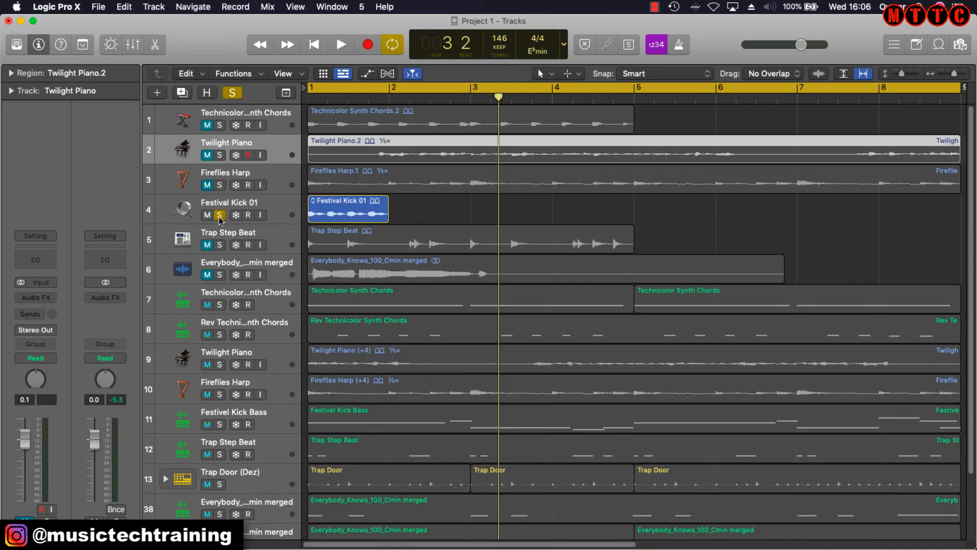
{"action": "key", "text": "space"}
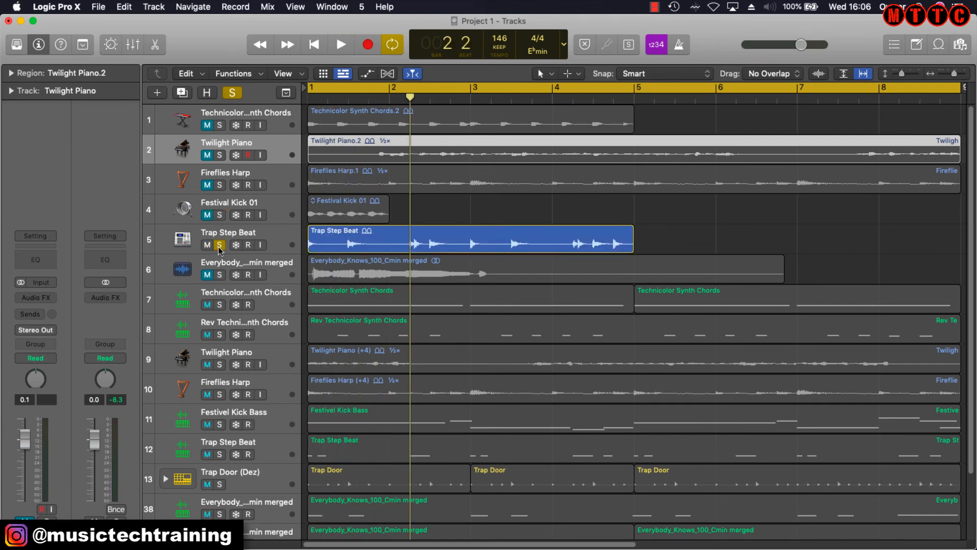
{"action": "key", "text": "space"}
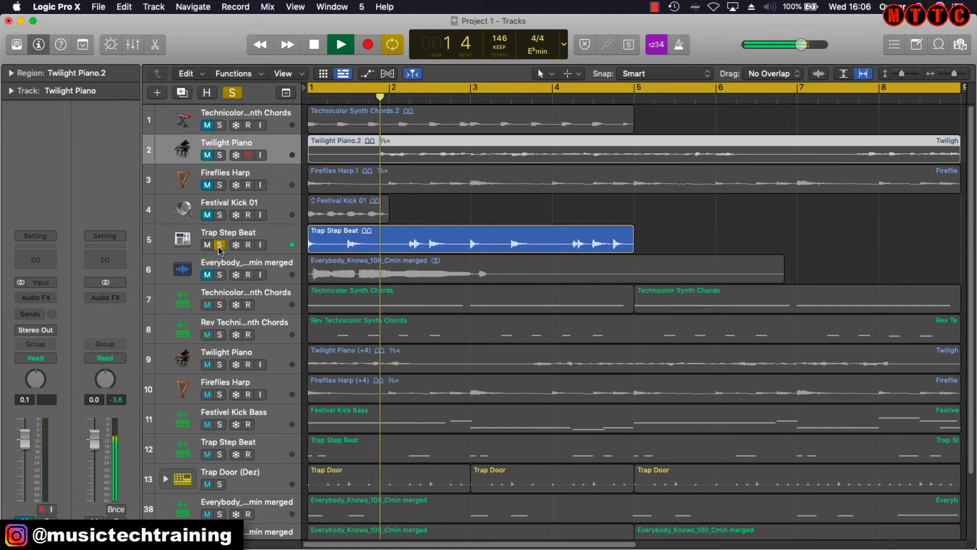
{"action": "left_click", "coordinate": [219, 245]}
{"action": "key", "text": "space"}
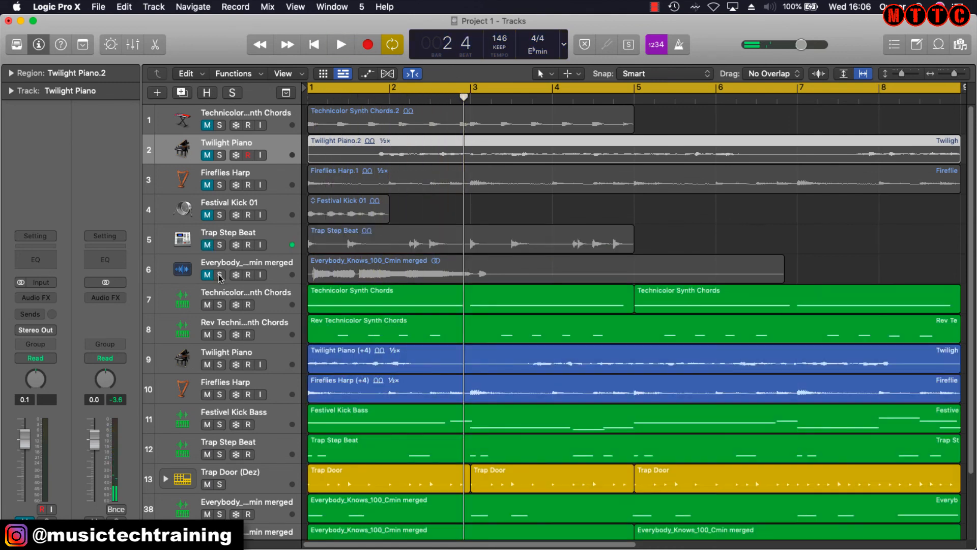
Play the original Everybody_Knows_100_Cmin merged vocal soloed, stop and unsolo it, and bring the processed tracks into view.
{"action": "left_click", "coordinate": [219, 274]}
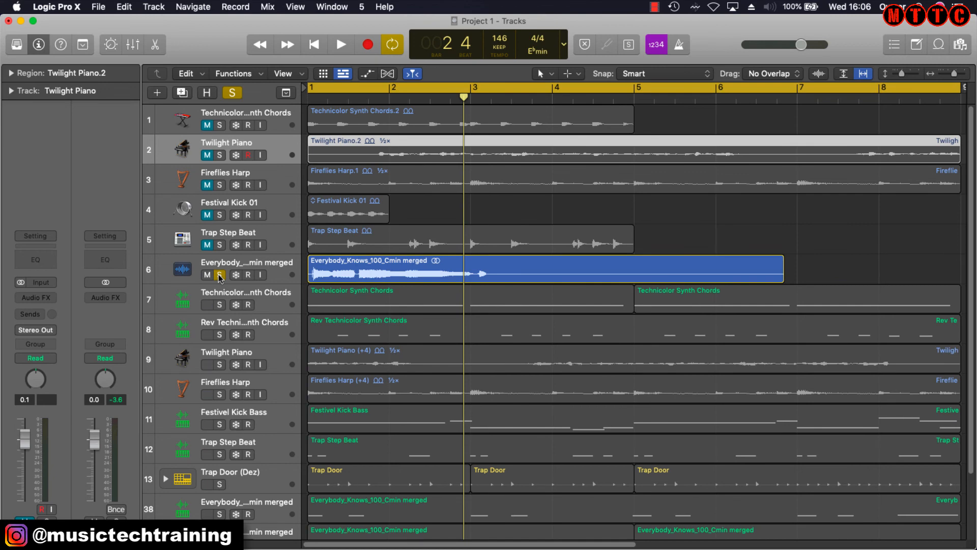
{"action": "key", "text": "space"}
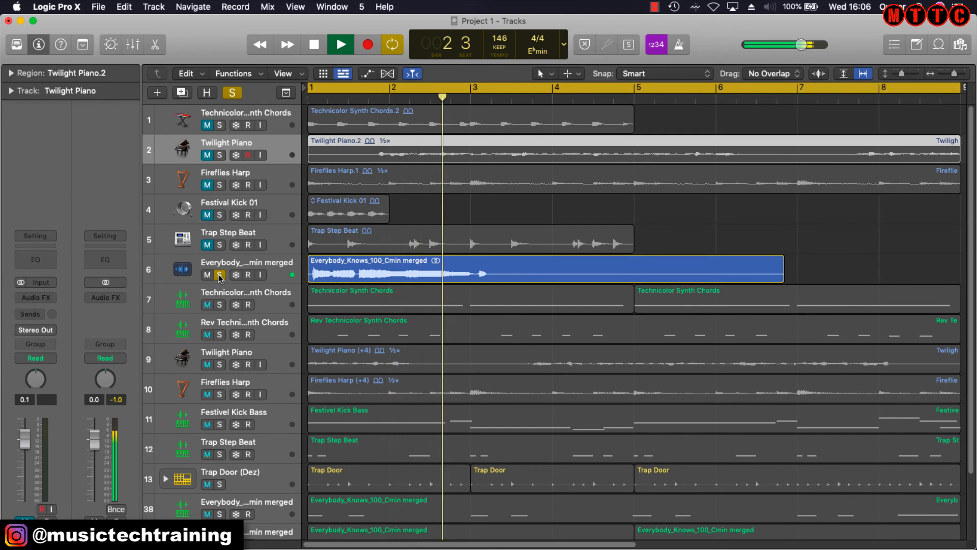
{"action": "key", "text": "space"}
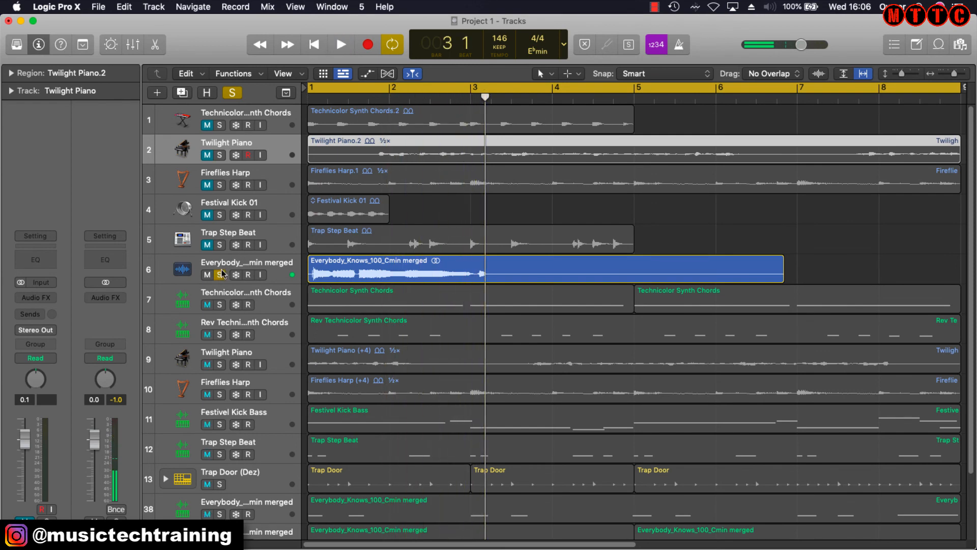
{"action": "left_click", "coordinate": [221, 275]}
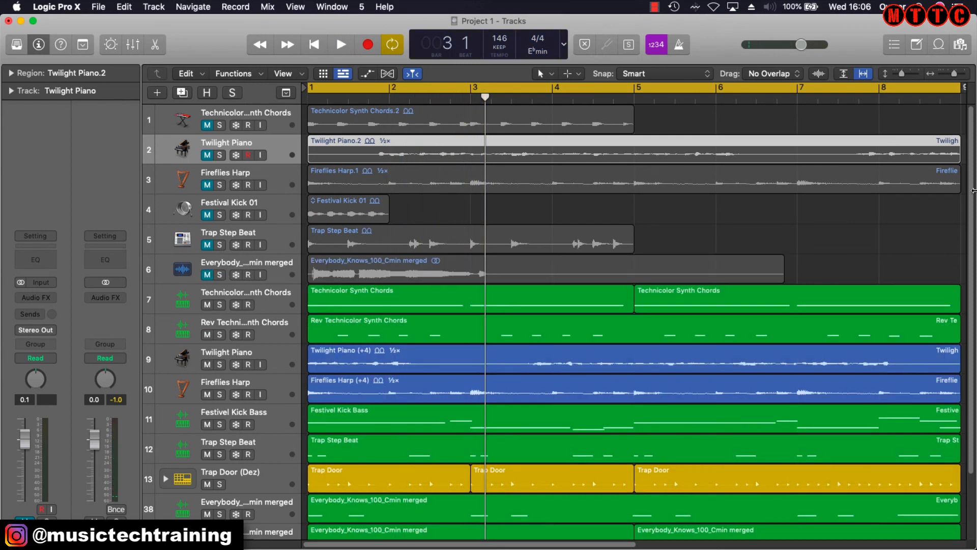
{"action": "left_click_drag", "start_coordinate": [971, 193], "coordinate": [970, 287]}
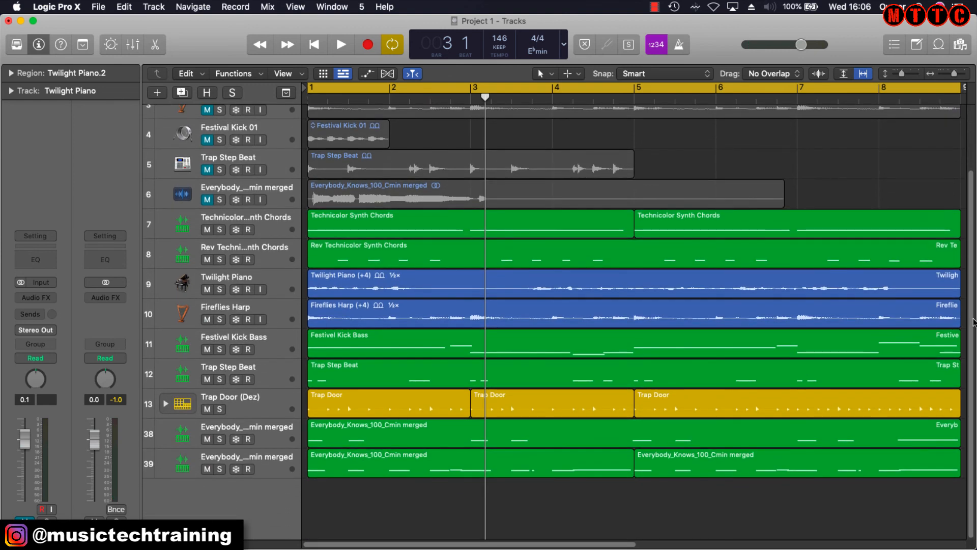